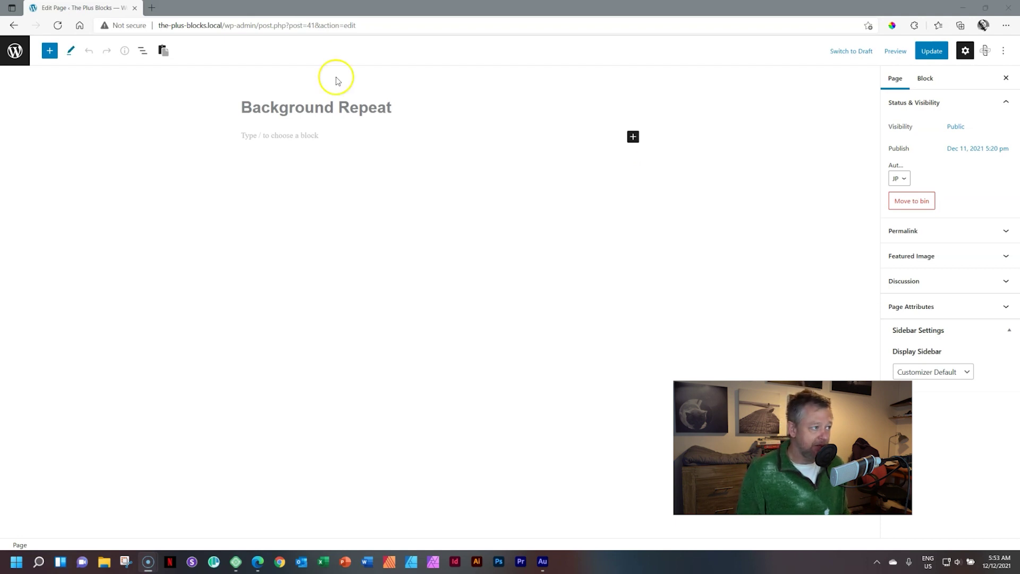
Insert a TP Row block from the 'tp row' search and choose two equal columns.
left_click(49, 51)
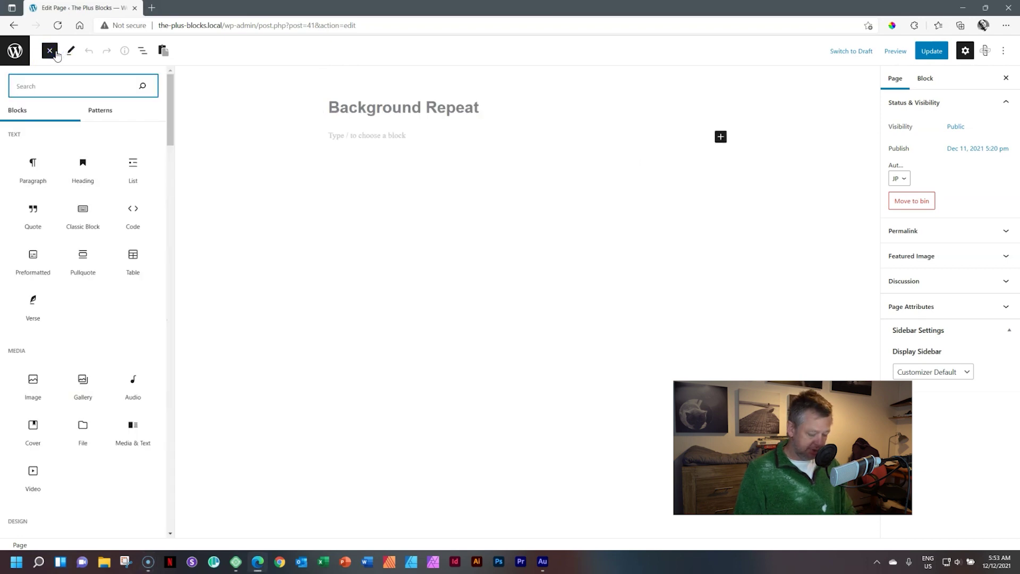
type("tp row")
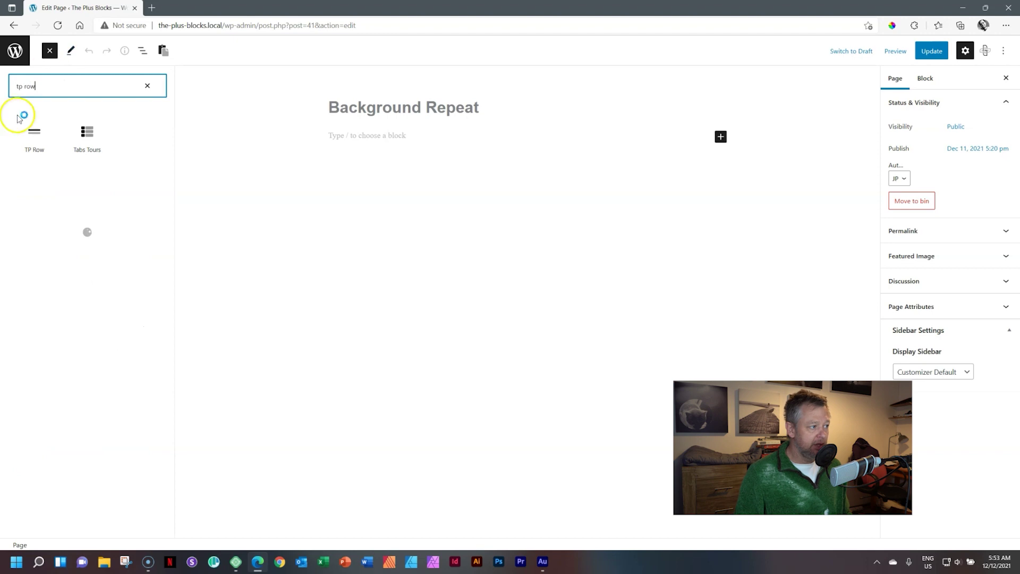
left_click(35, 133)
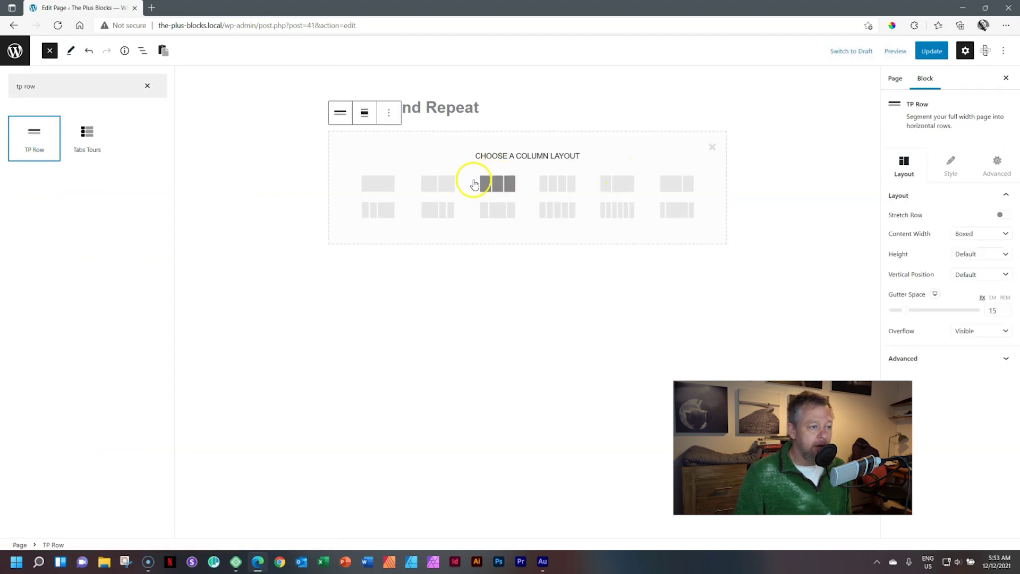
left_click(435, 187)
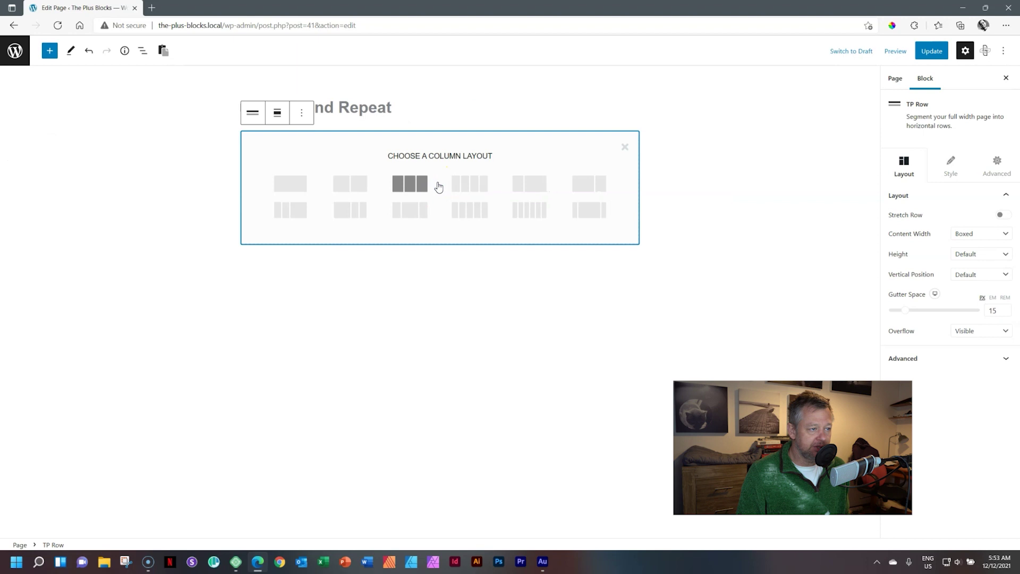
left_click(358, 184)
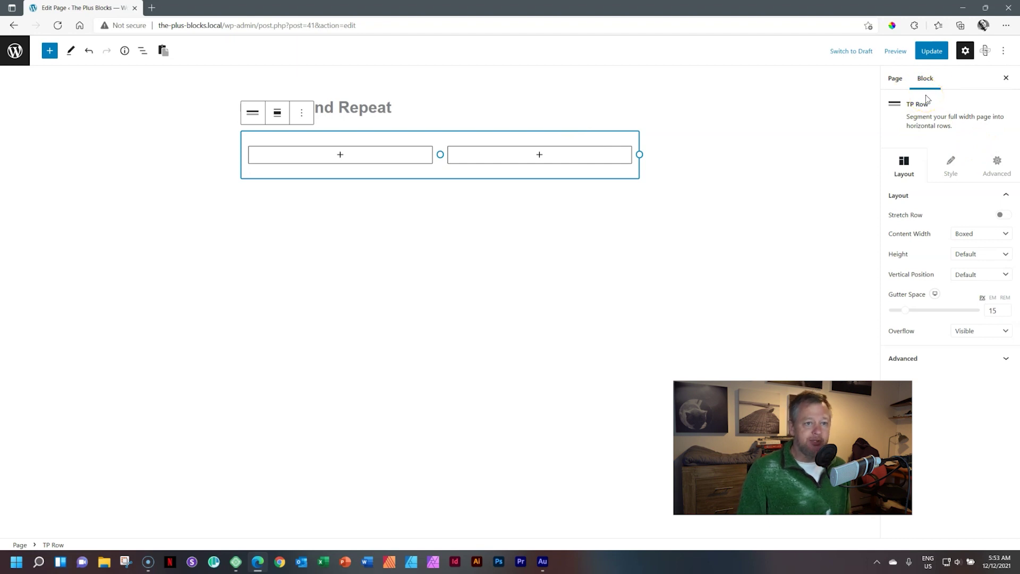
Turn on Stretch Row and set the row Height to Fit To Screen.
left_click(902, 176)
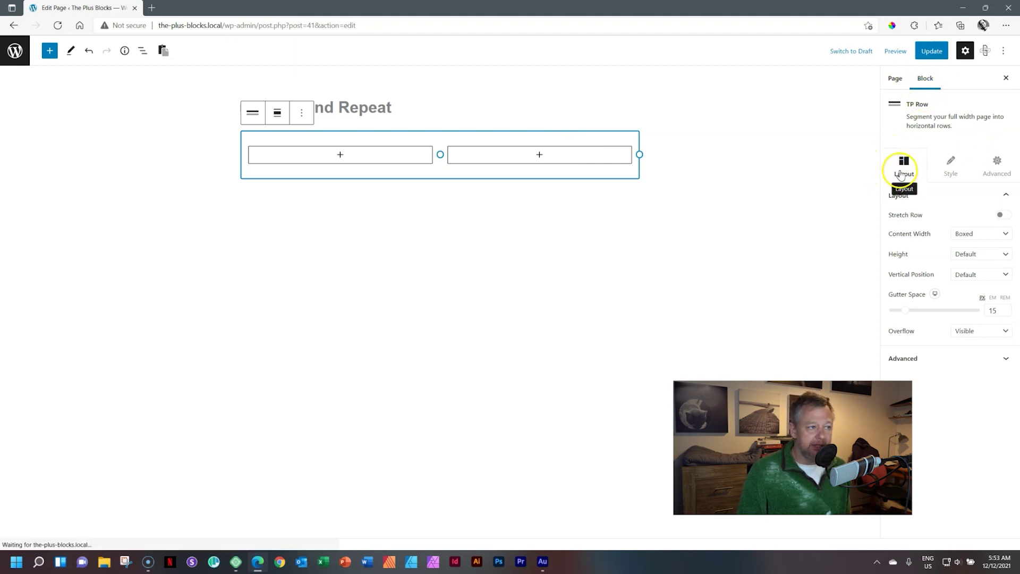
left_click(998, 216)
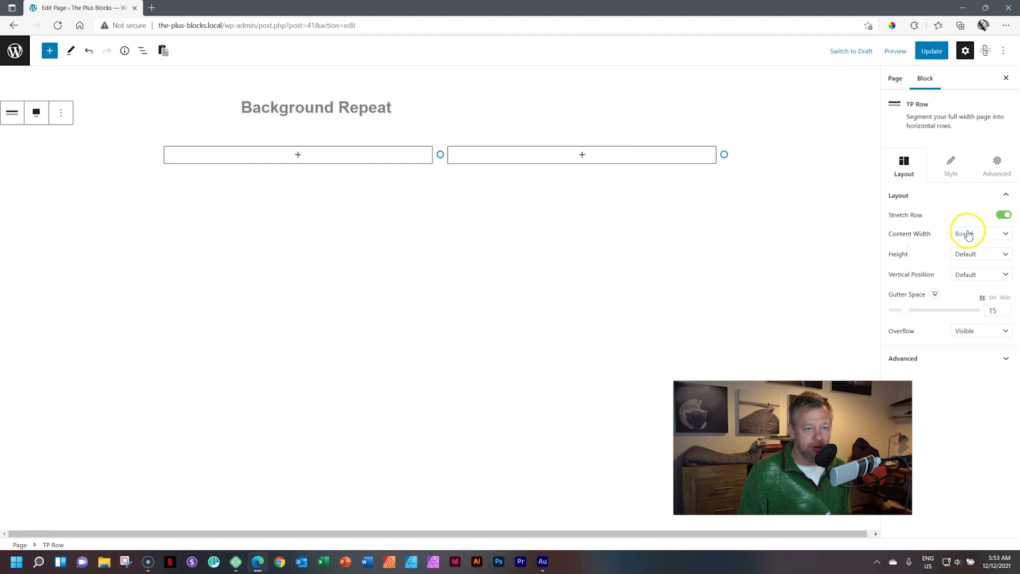
left_click(976, 255)
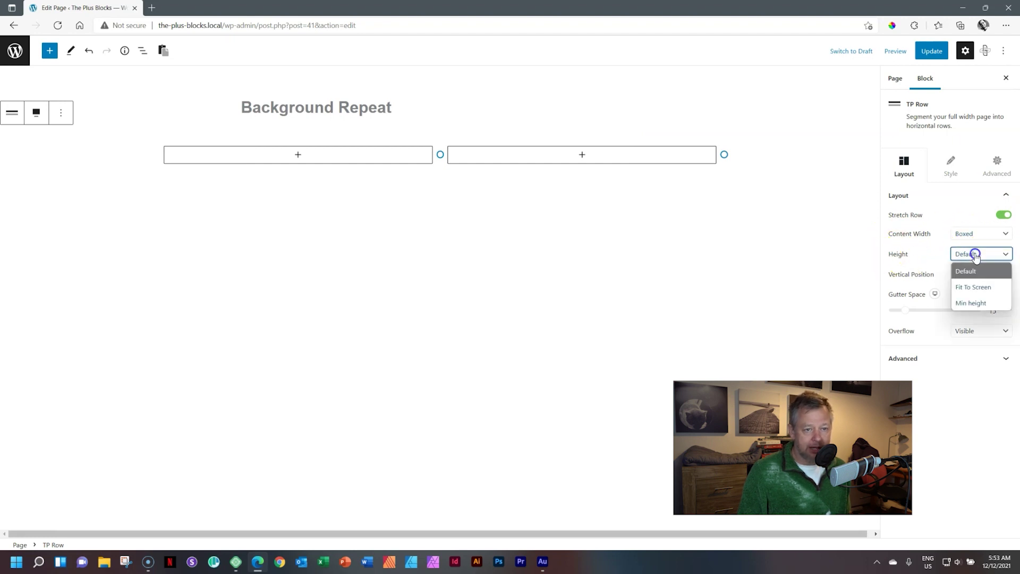
left_click(972, 287)
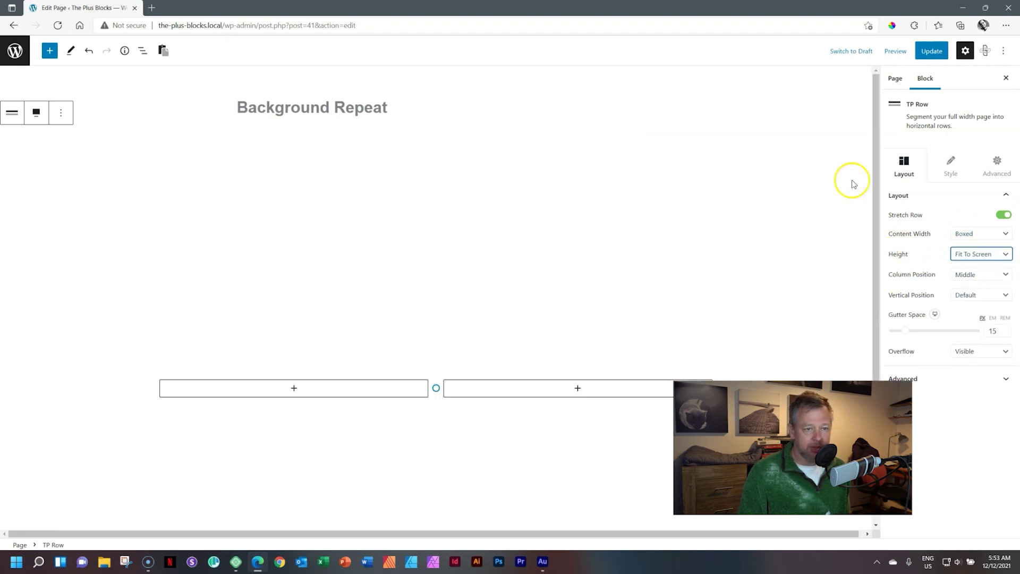
left_click_drag(873, 155, 879, 235)
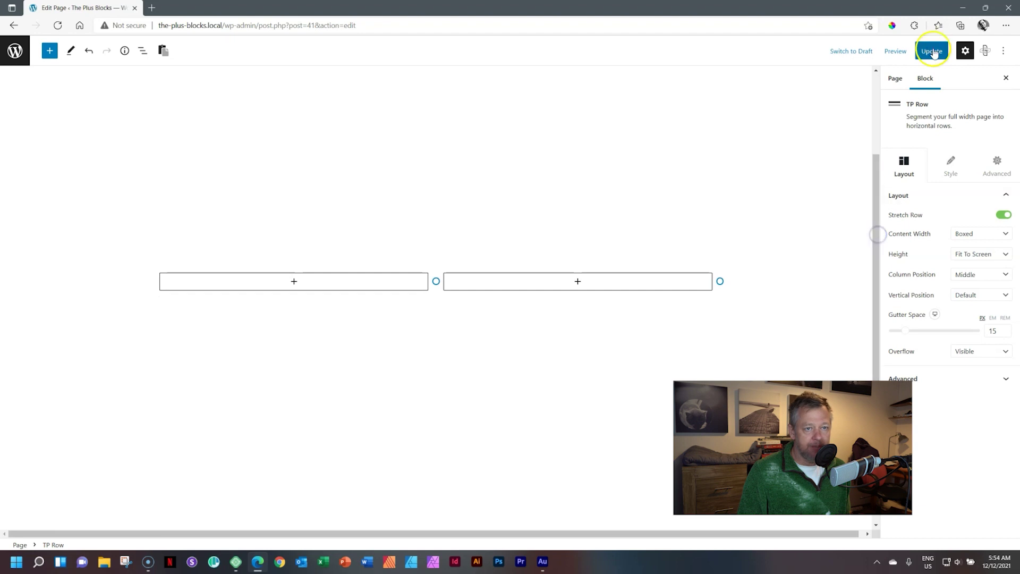
Set the yellow portrait photo 01-Heero as the row's background image.
left_click(953, 164)
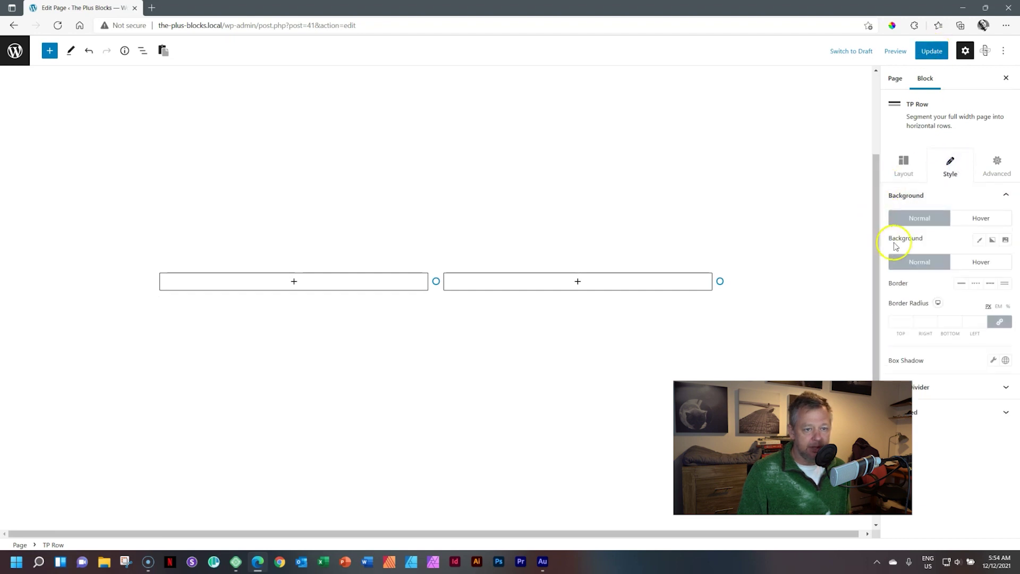
left_click(1005, 239)
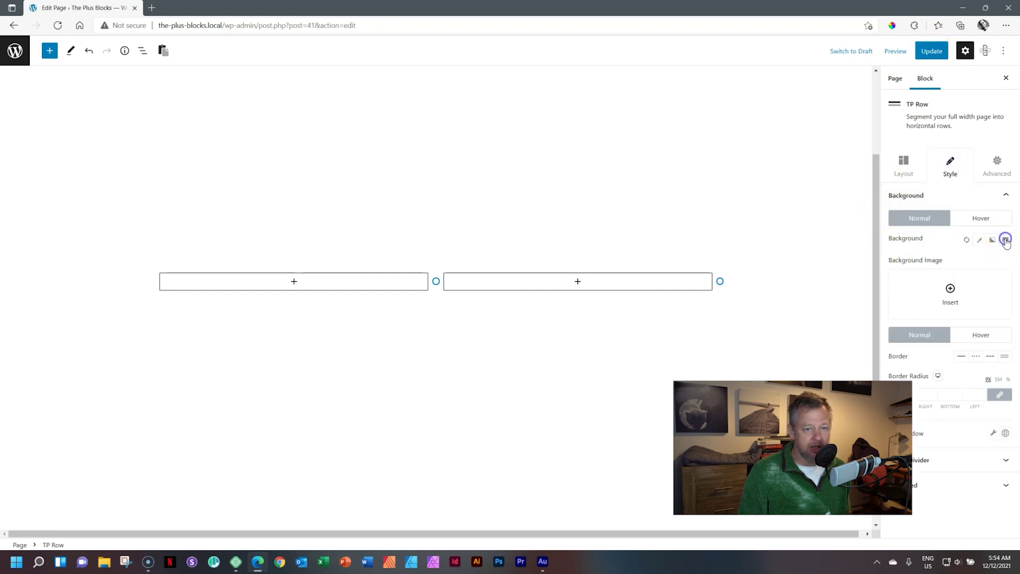
left_click(950, 288)
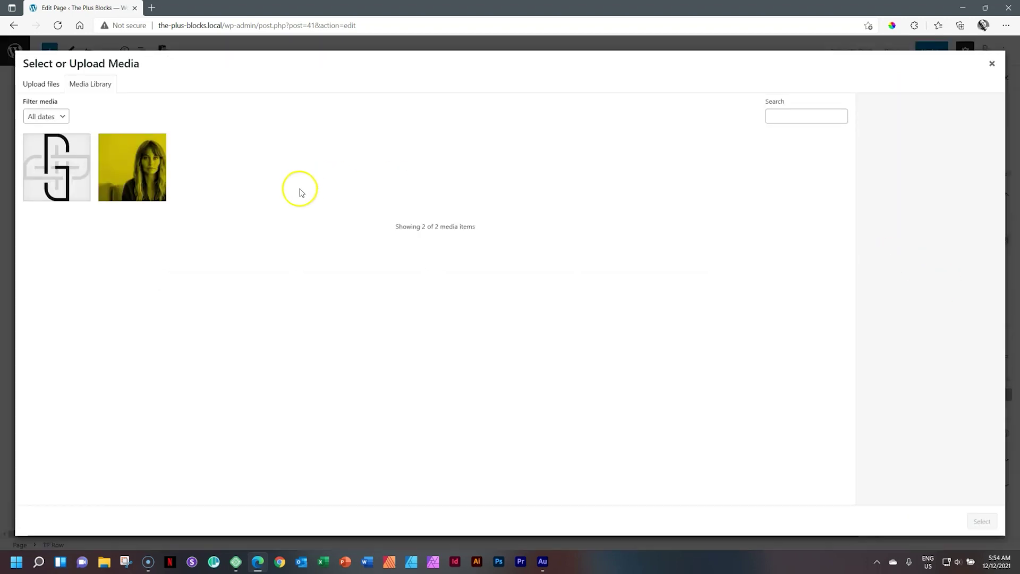
left_click(156, 163)
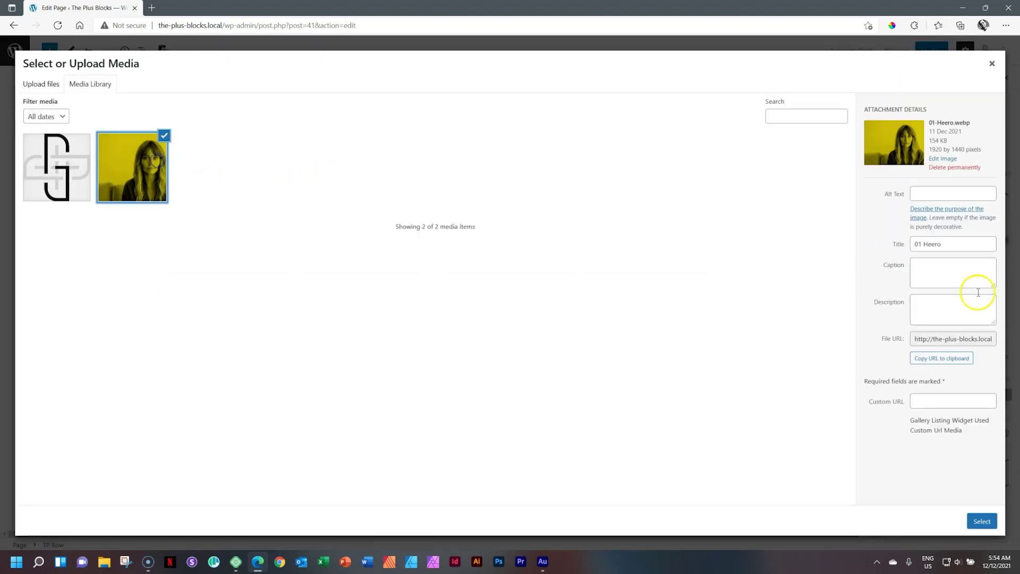
left_click(981, 520)
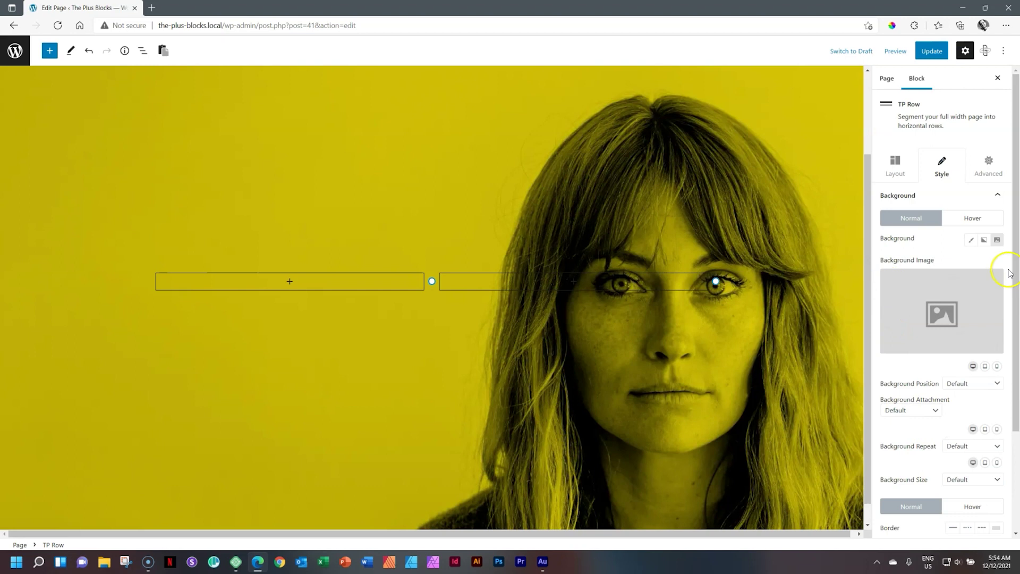
Set the row's Background Size to Cover.
left_click_drag(865, 237, 863, 300)
left_click_drag(1016, 261, 1017, 355)
left_click(984, 359)
left_click(984, 359)
left_click(985, 360)
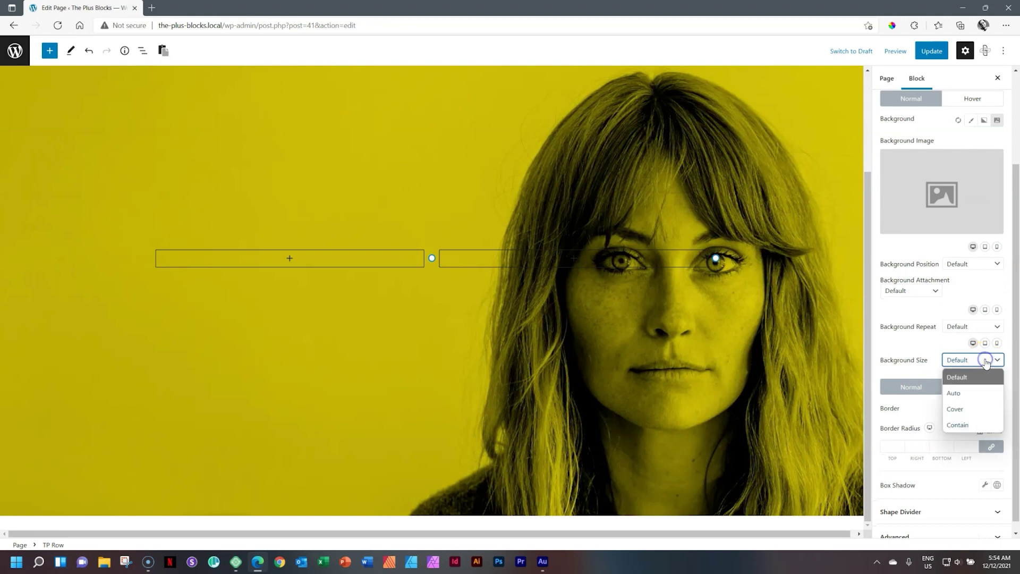
left_click(967, 409)
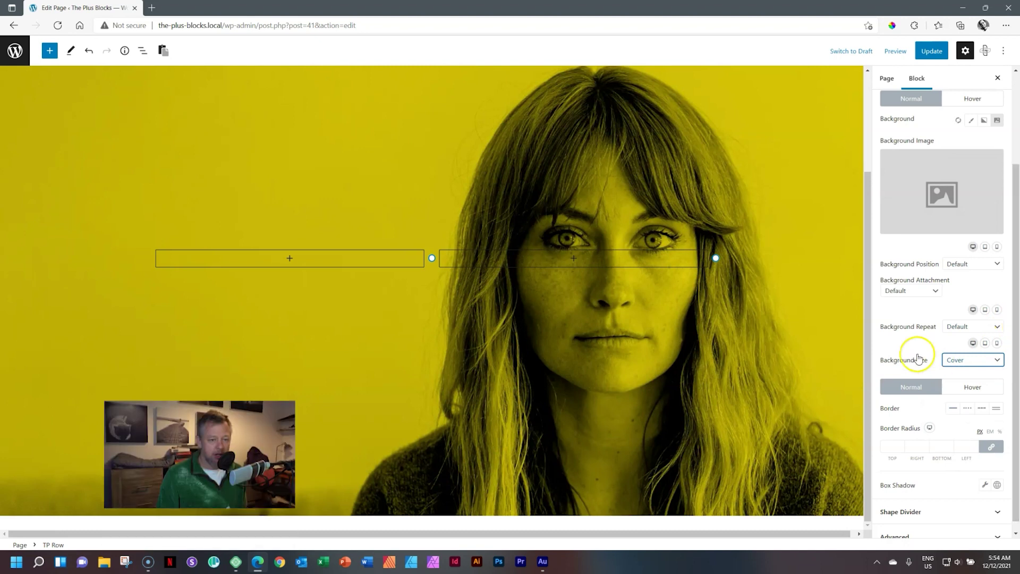
Open the Background Repeat dropdown to see the repeat options.
left_click(993, 328)
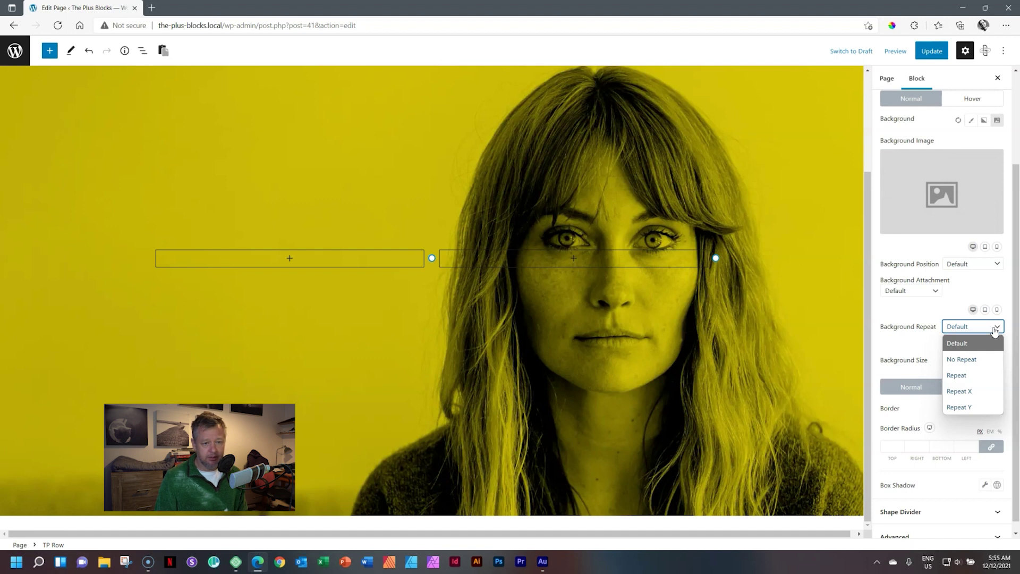
Make the background repeat and set its Background Size to Contain.
left_click(976, 375)
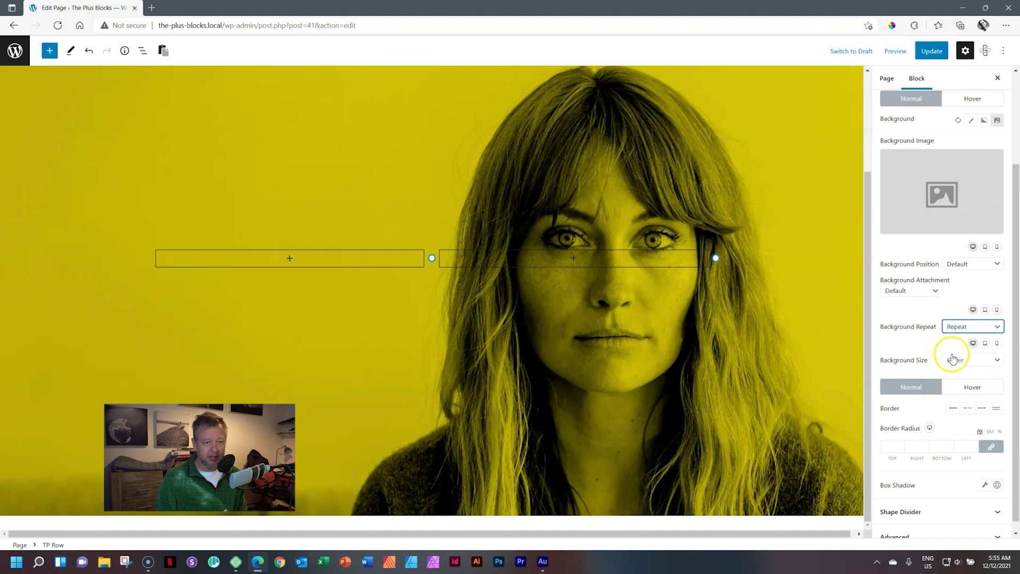
left_click(963, 361)
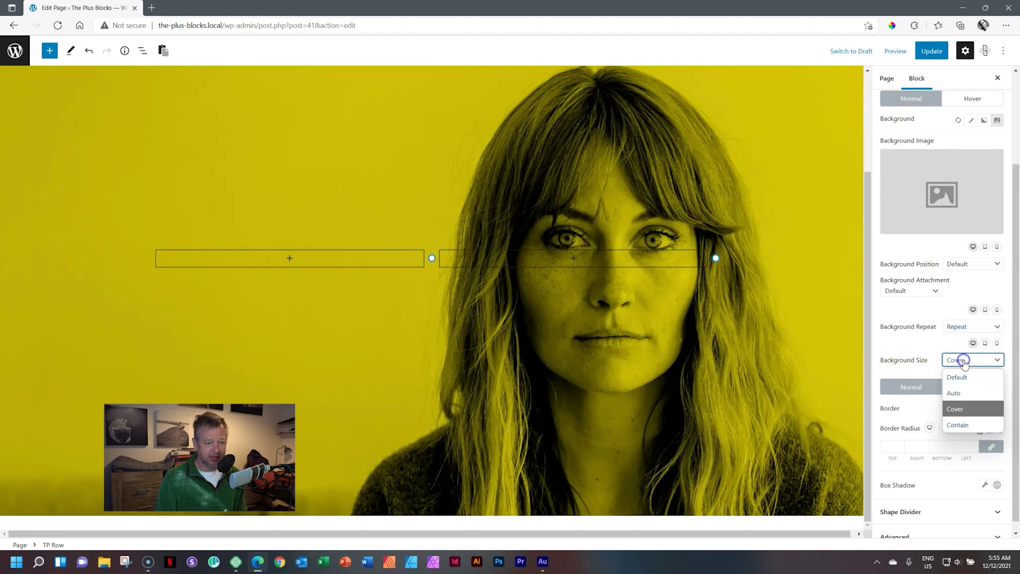
left_click(964, 424)
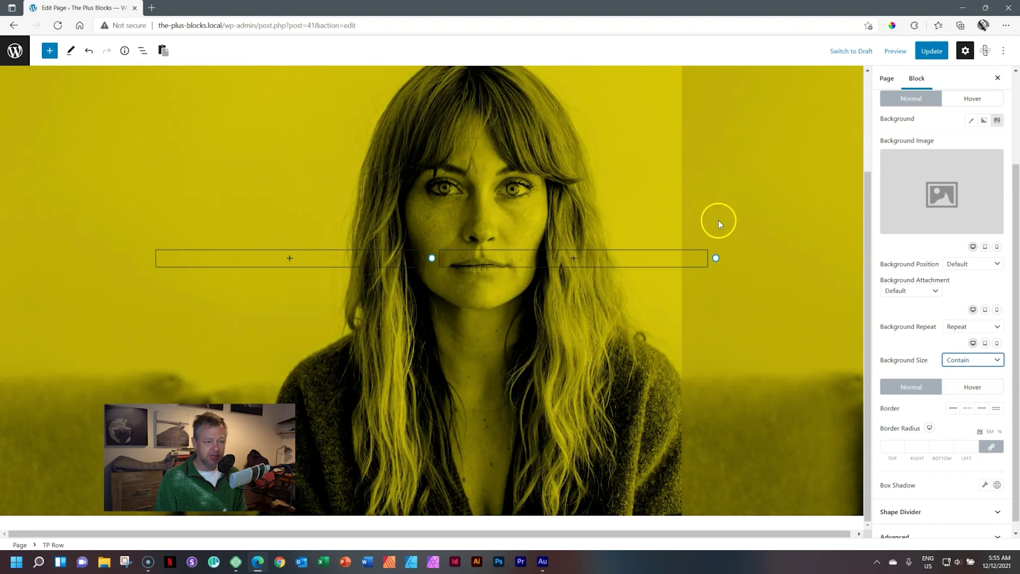
Change the row Height to Min height and raise it to 671 px.
mouse_move(880, 169)
scroll(903, 133, "up", 3)
left_click(904, 166)
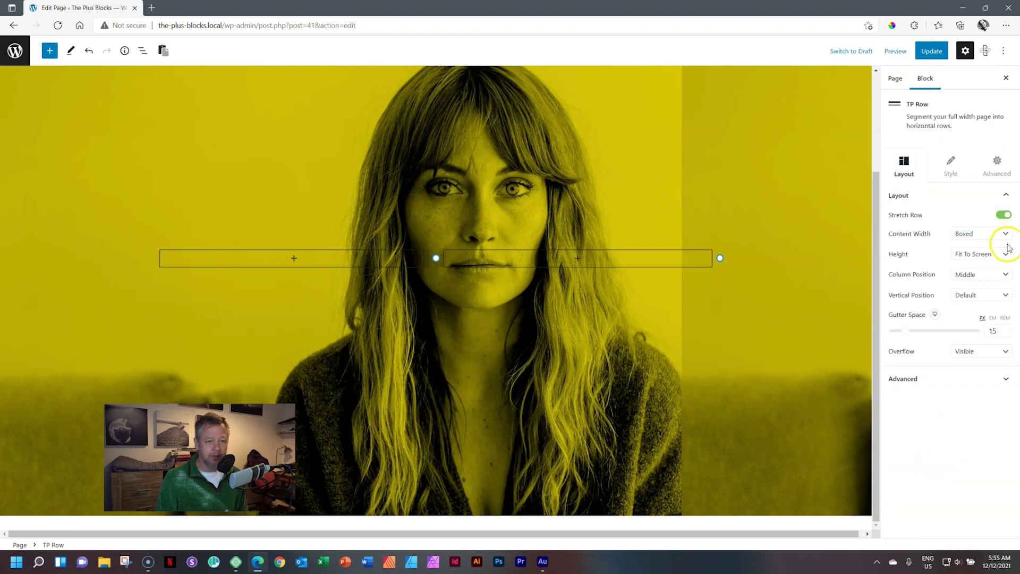
left_click(982, 254)
left_click(978, 301)
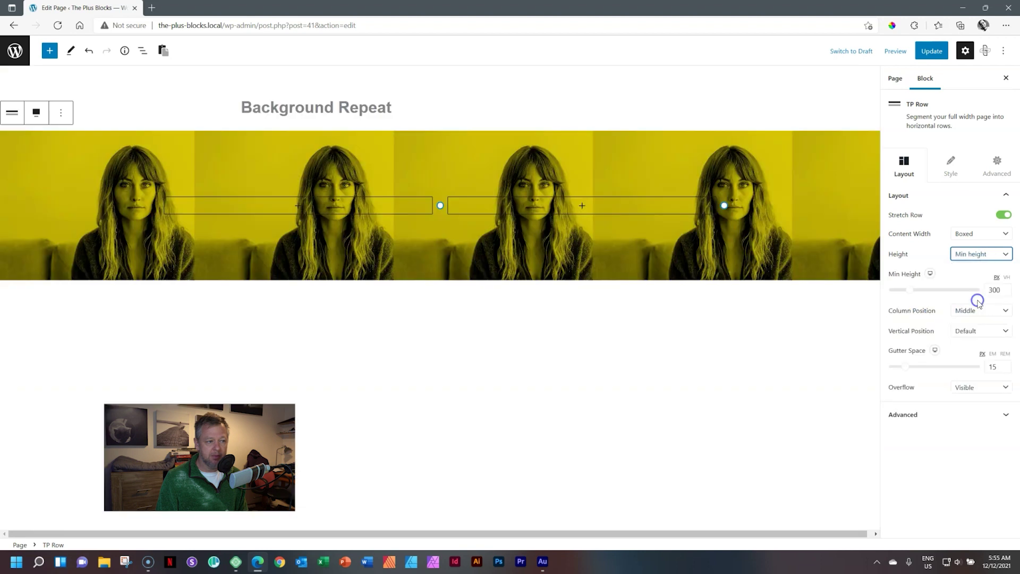
mouse_move(909, 289)
left_mouse_down()
mouse_move(931, 292)
mouse_move(914, 293)
left_mouse_up()
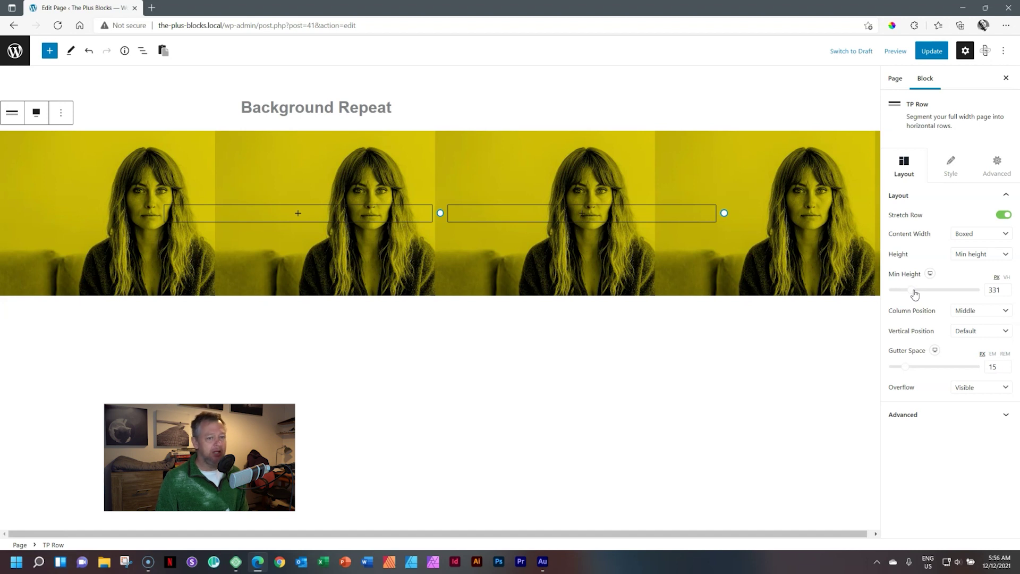
left_click_drag(914, 293, 930, 294)
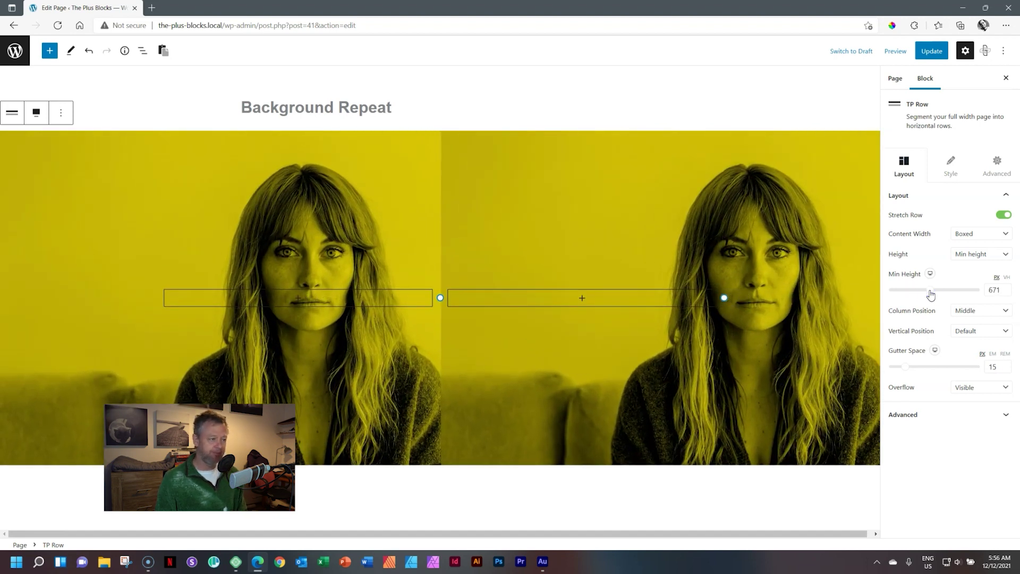
Load freepik.com in a new Edge tab.
left_click(151, 7)
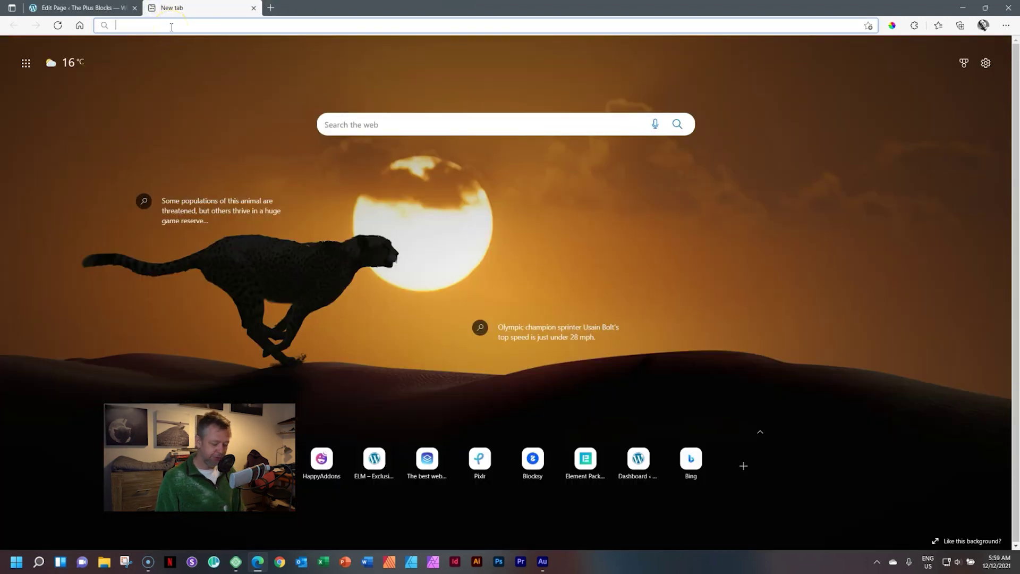
type("freepik")
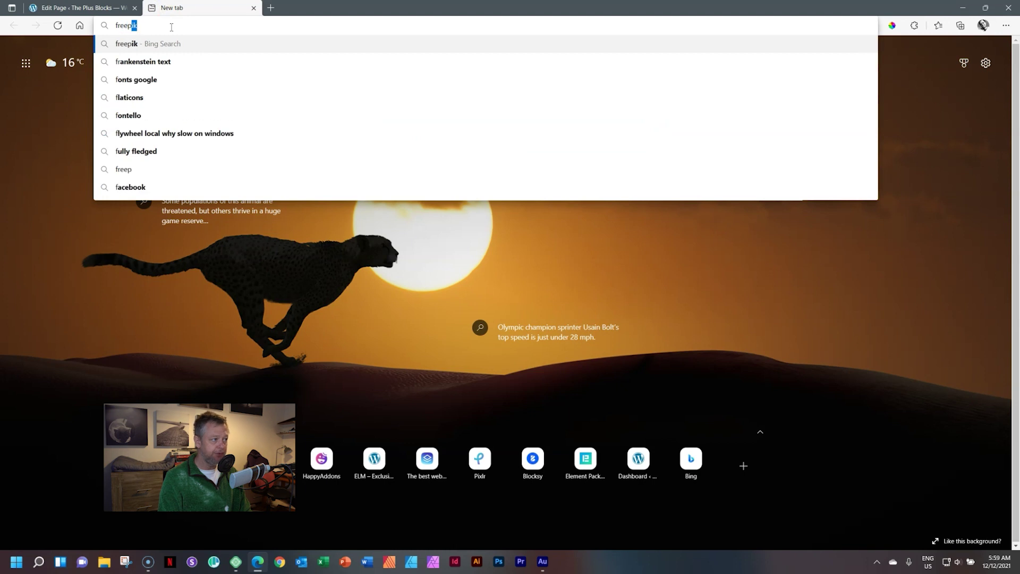
type(".com")
key("Return")
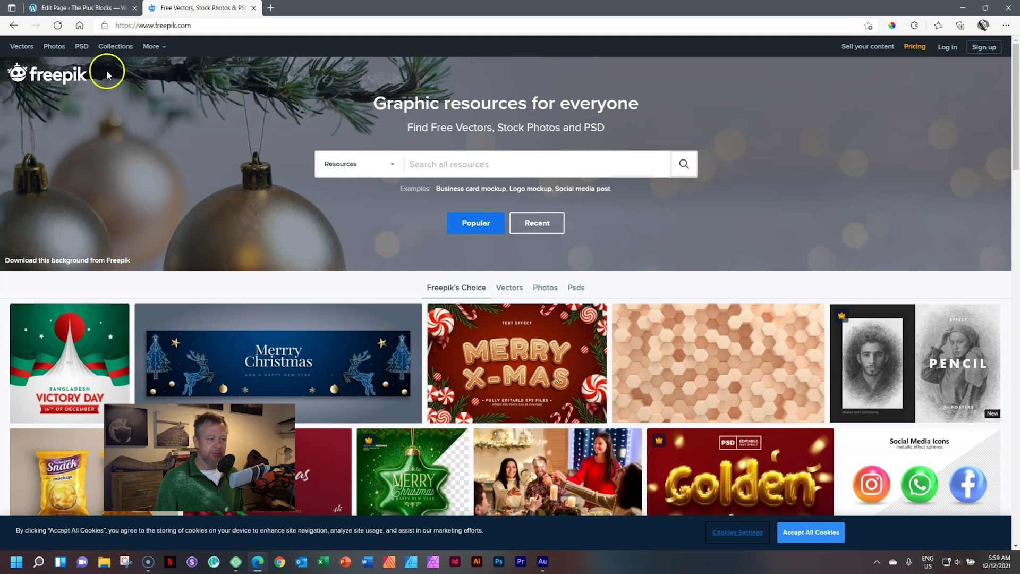
Search Freepik for 'christmas pattern'.
left_click(467, 165)
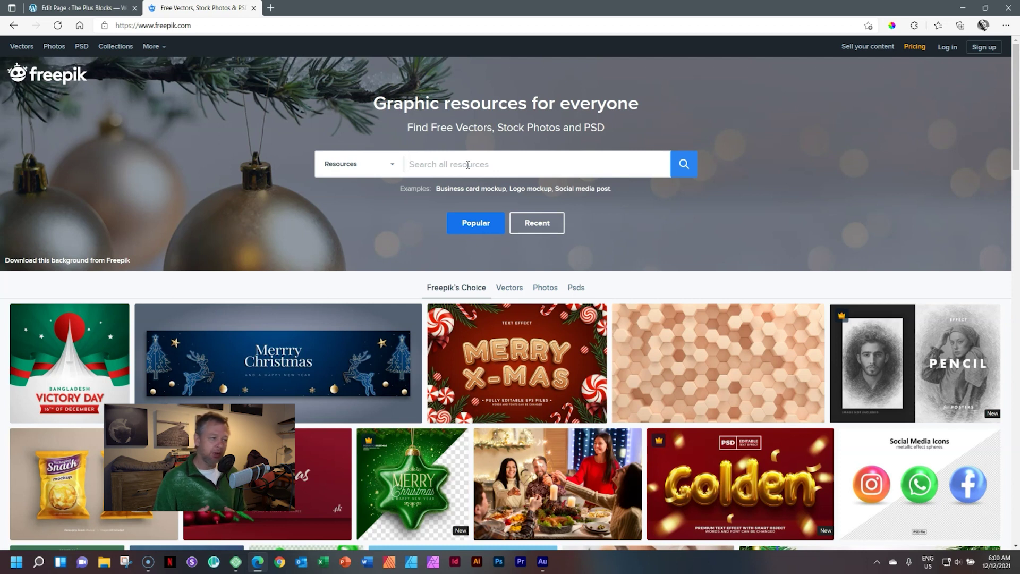
type("christmas patte")
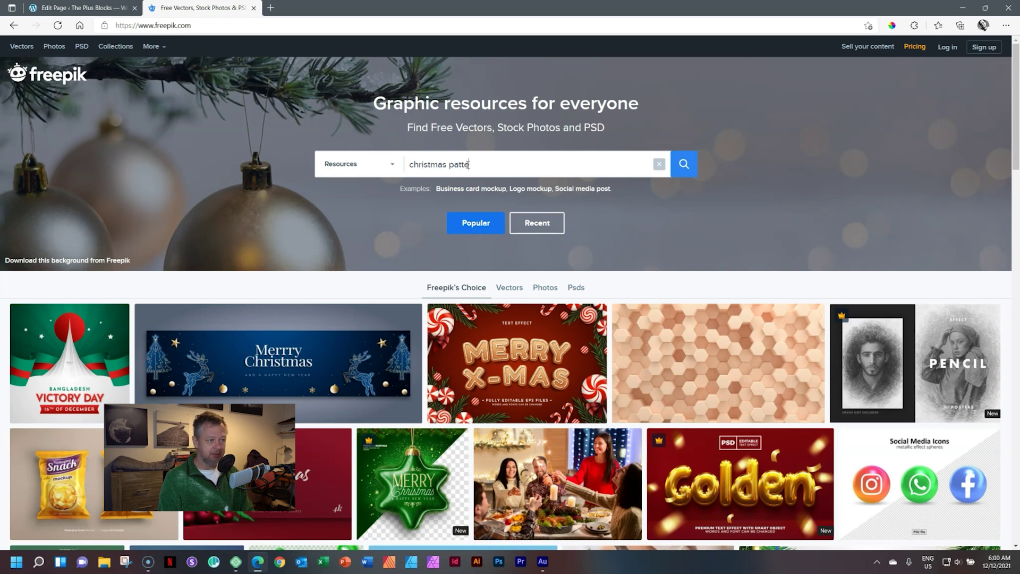
type("rn")
key("Return")
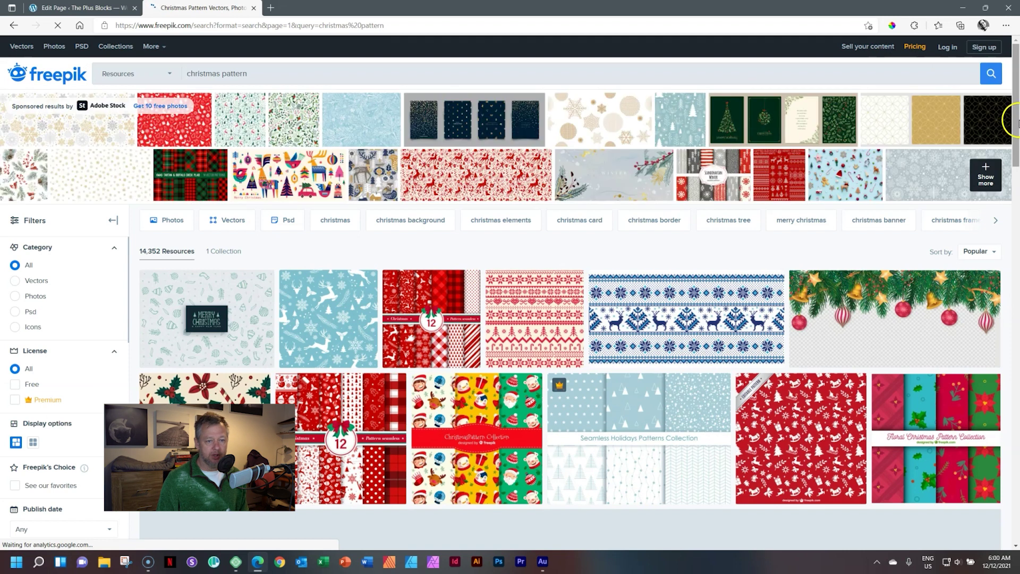
Filter the search results to Free license resources only.
mouse_move(1014, 121)
left_mouse_down()
mouse_move(1016, 298)
mouse_move(1016, 101)
mouse_move(1016, 139)
left_mouse_up()
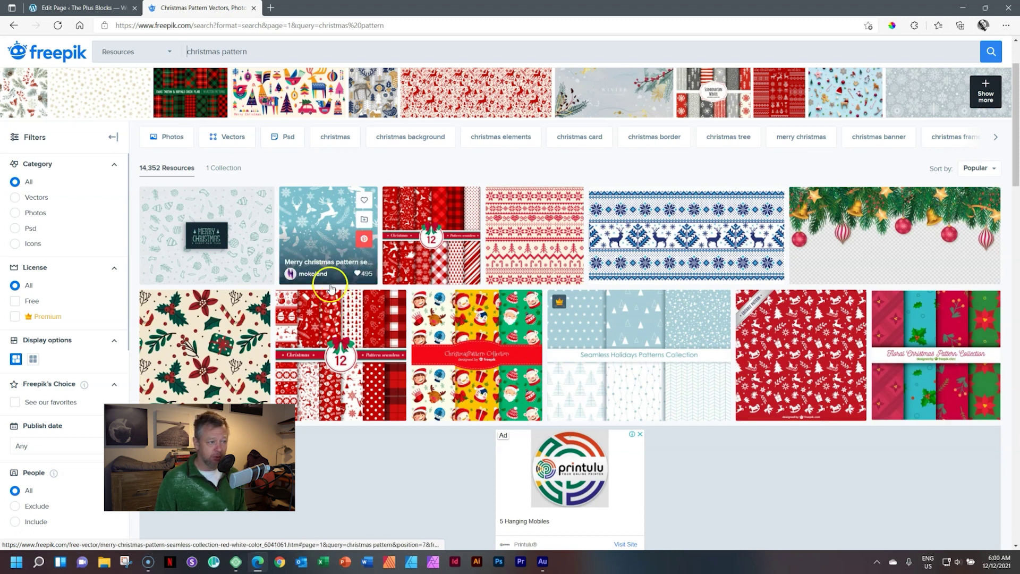
left_click(1016, 278)
left_click_drag(1017, 277, 1016, 134)
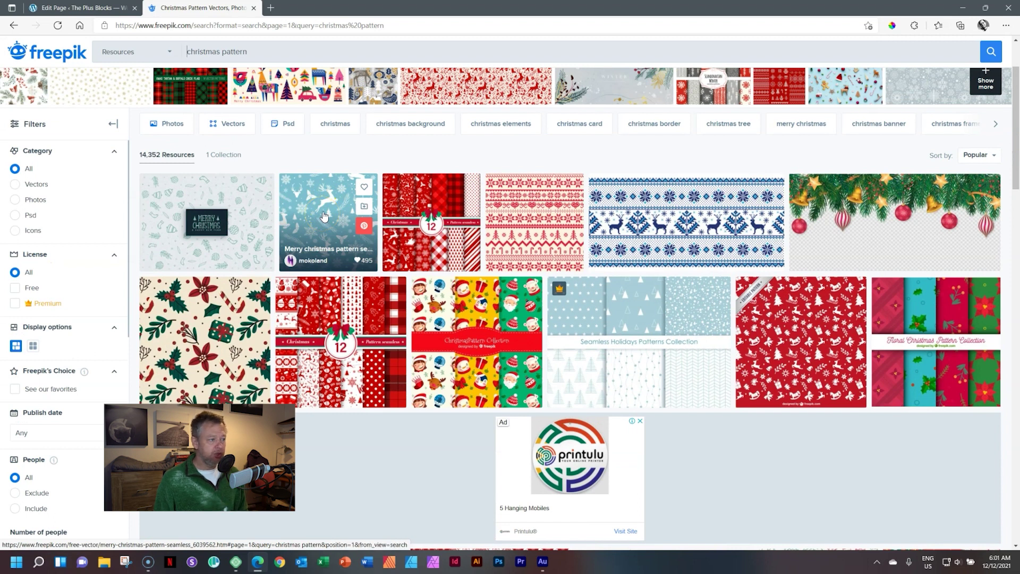
left_click(15, 288)
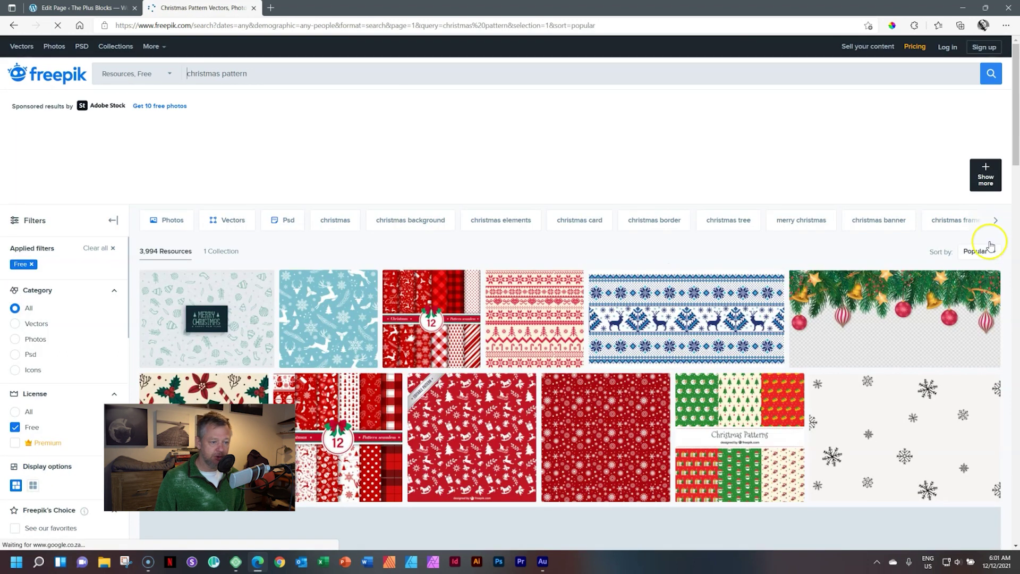
left_click_drag(1015, 150, 1015, 211)
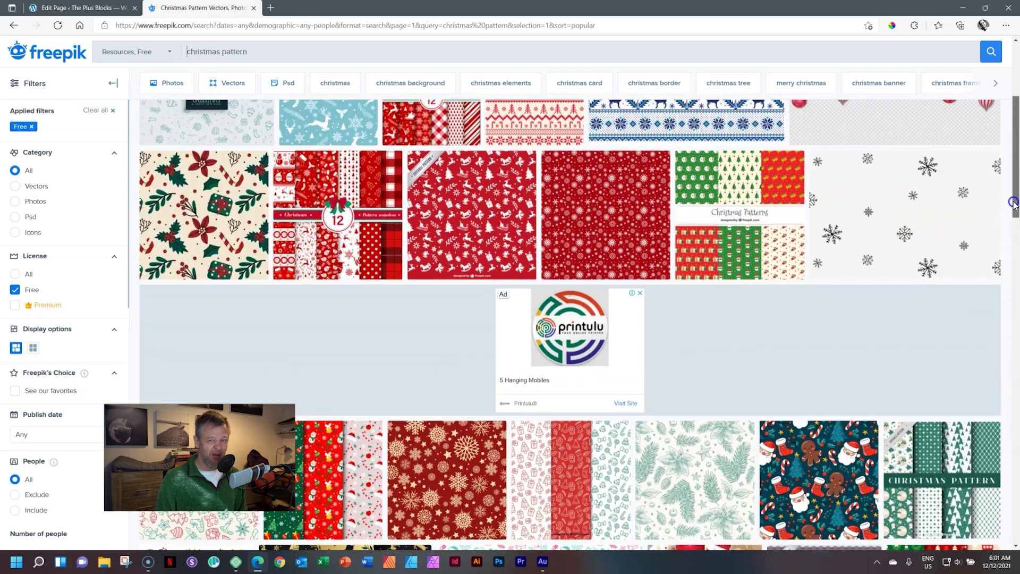
Download the light-blue reindeer 'Merry christmas pattern seamless' vector and dismiss the attribution popups.
left_click_drag(1013, 203, 1013, 170)
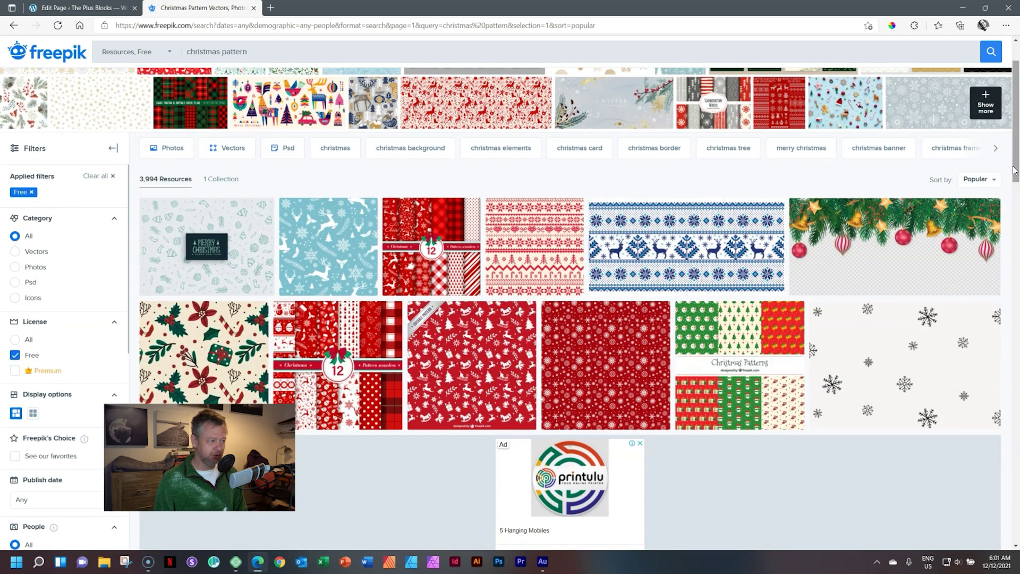
left_click(257, 247)
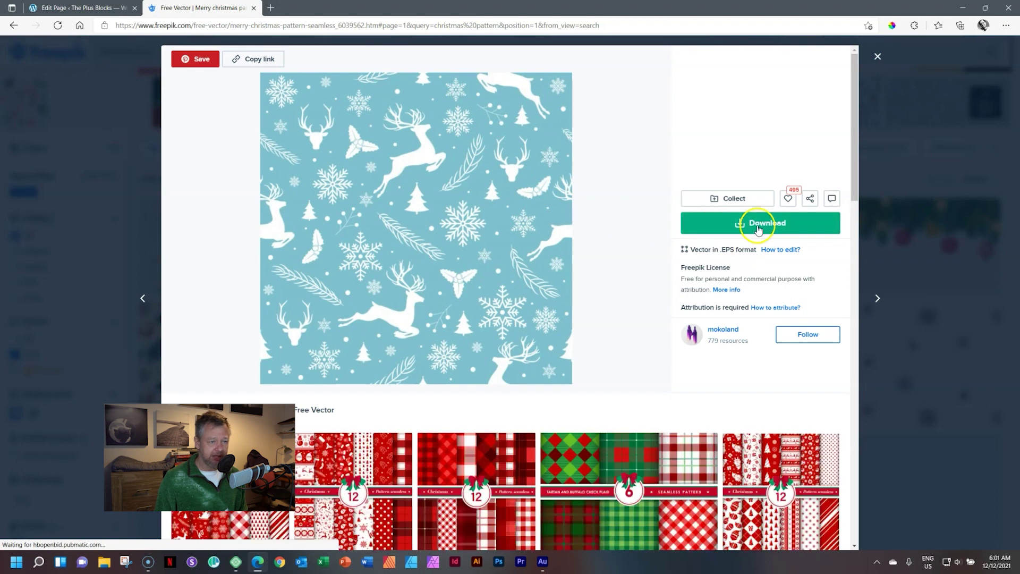
left_click(770, 226)
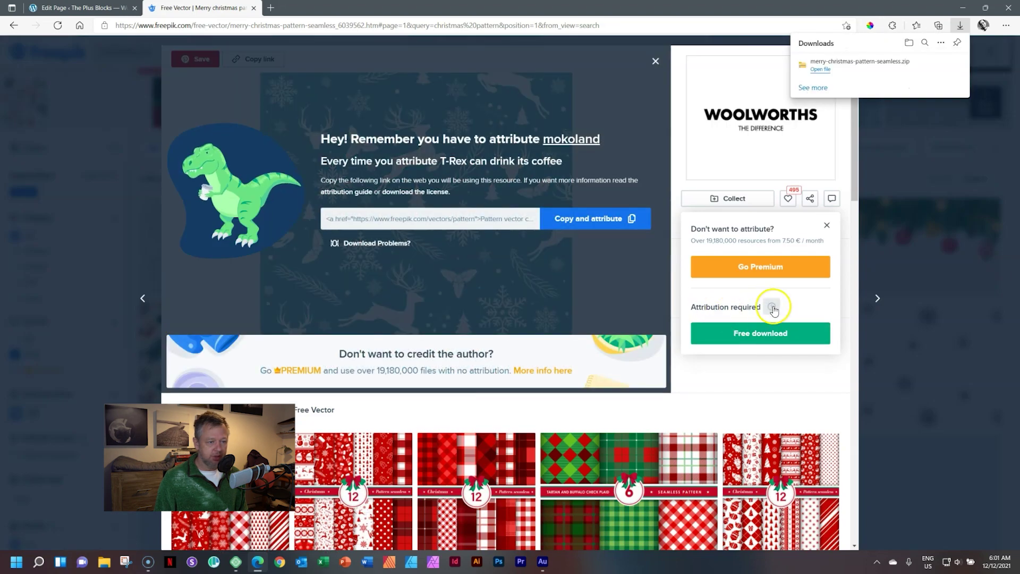
left_click(772, 307)
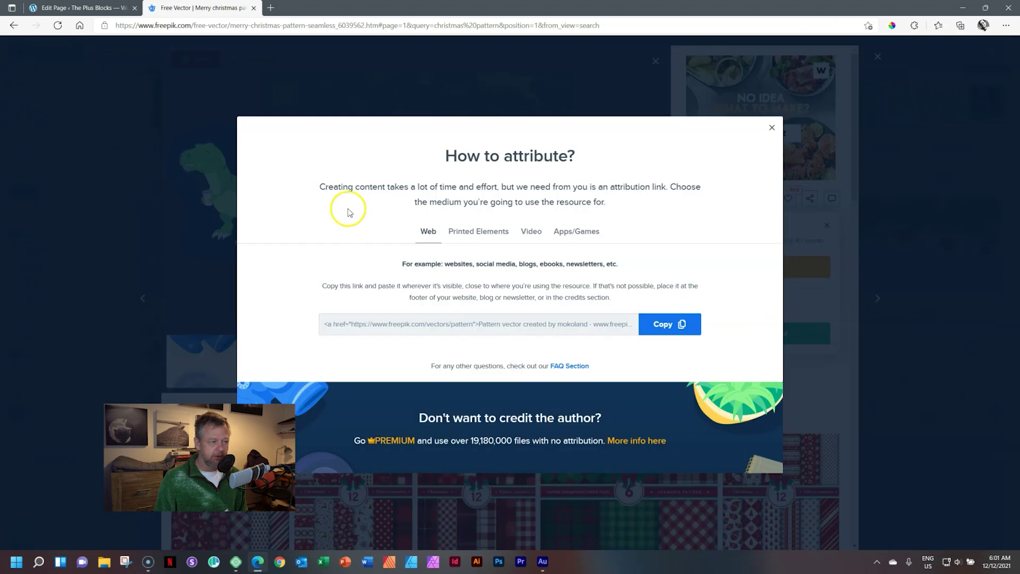
left_click(772, 128)
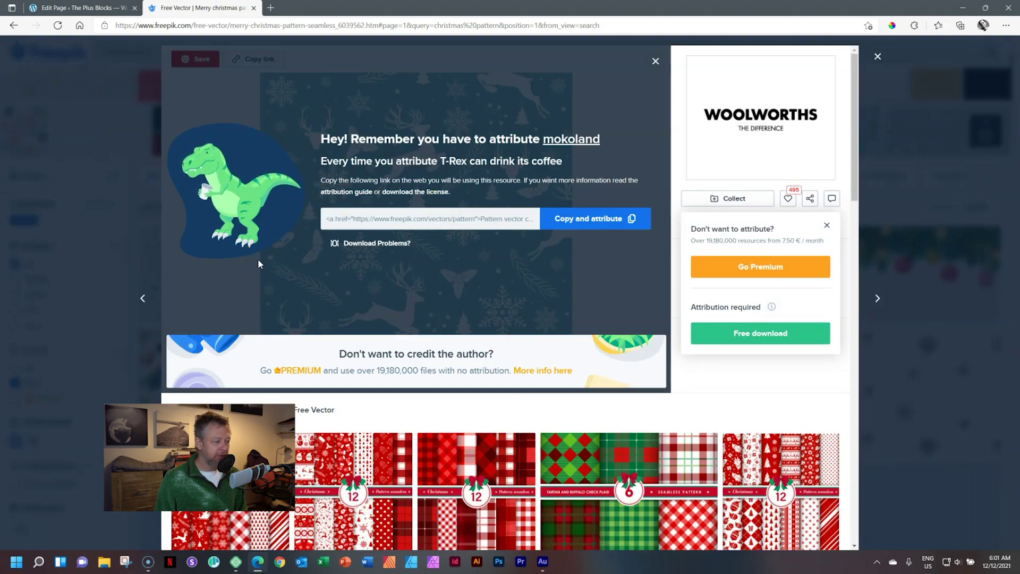
left_click(656, 65)
left_click(655, 63)
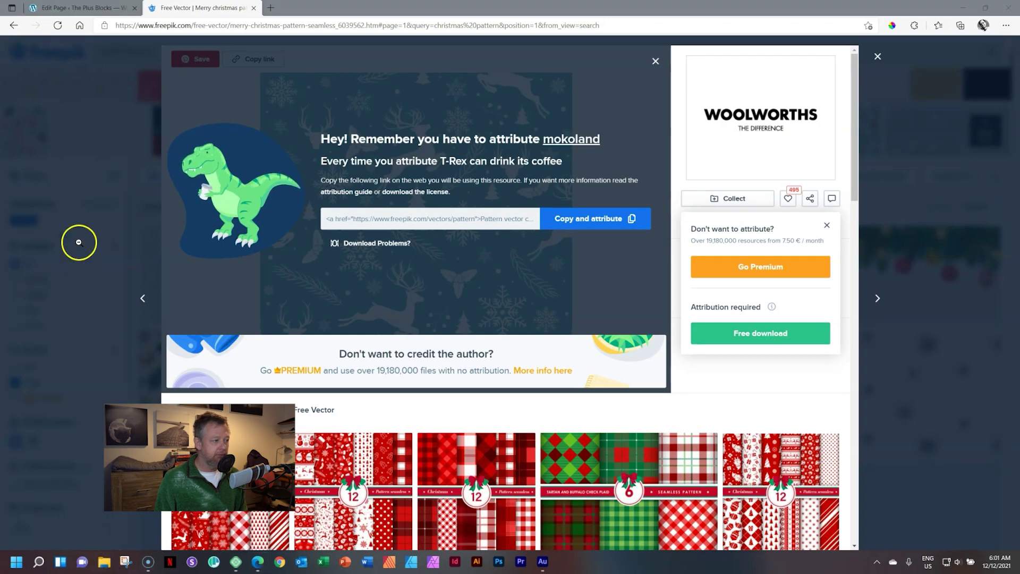
Copy 496.jpg out of the downloaded pattern zip into the Downloads folder.
key("super+e")
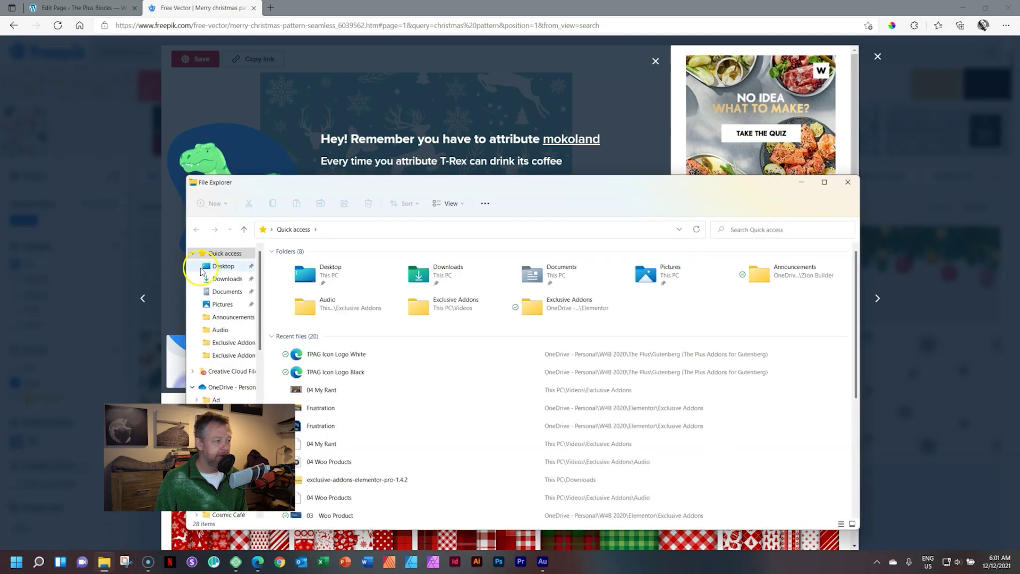
left_click(221, 279)
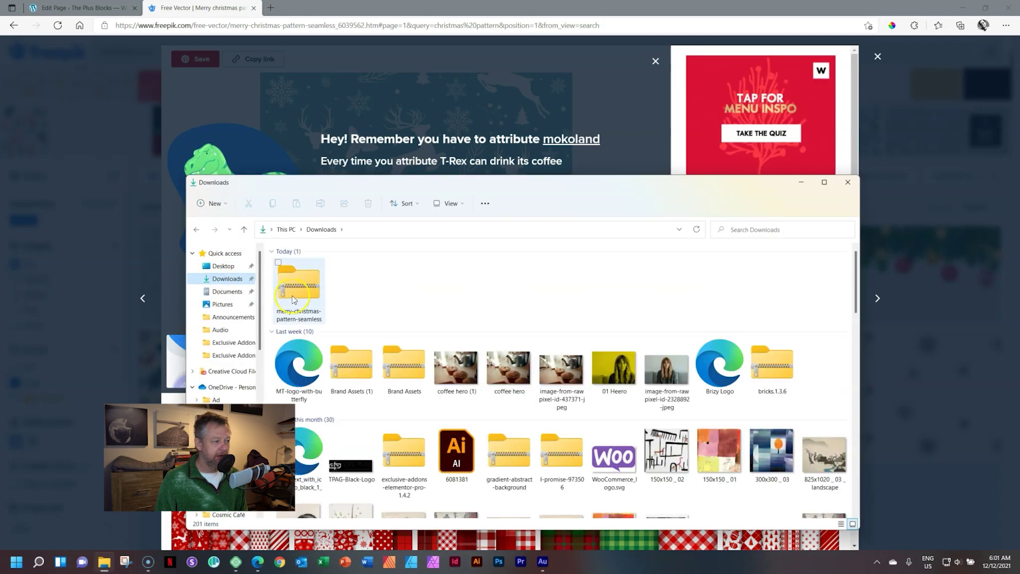
double_click(294, 299)
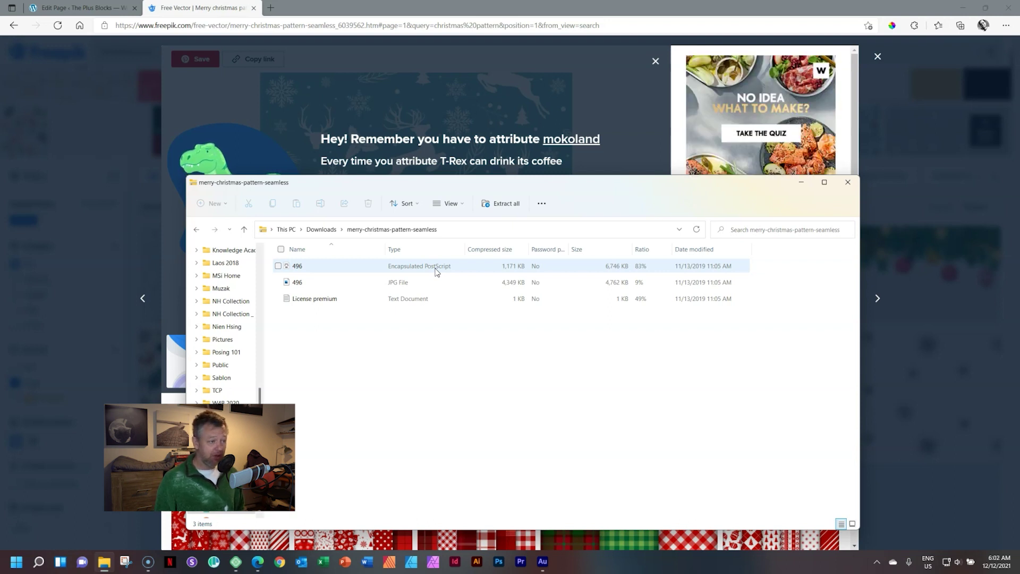
left_click(350, 288)
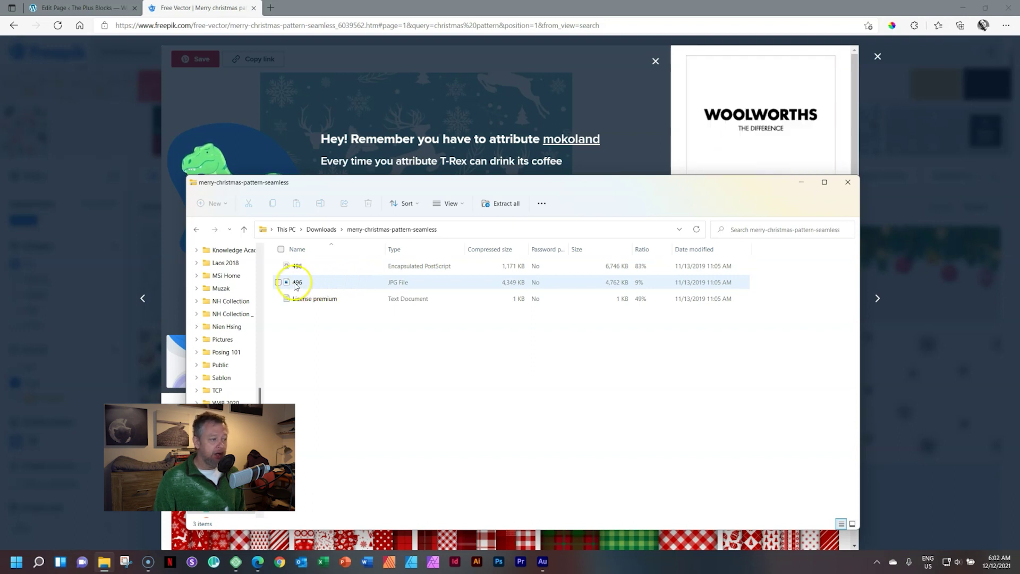
left_click_drag(296, 286, 316, 233)
left_click(317, 233)
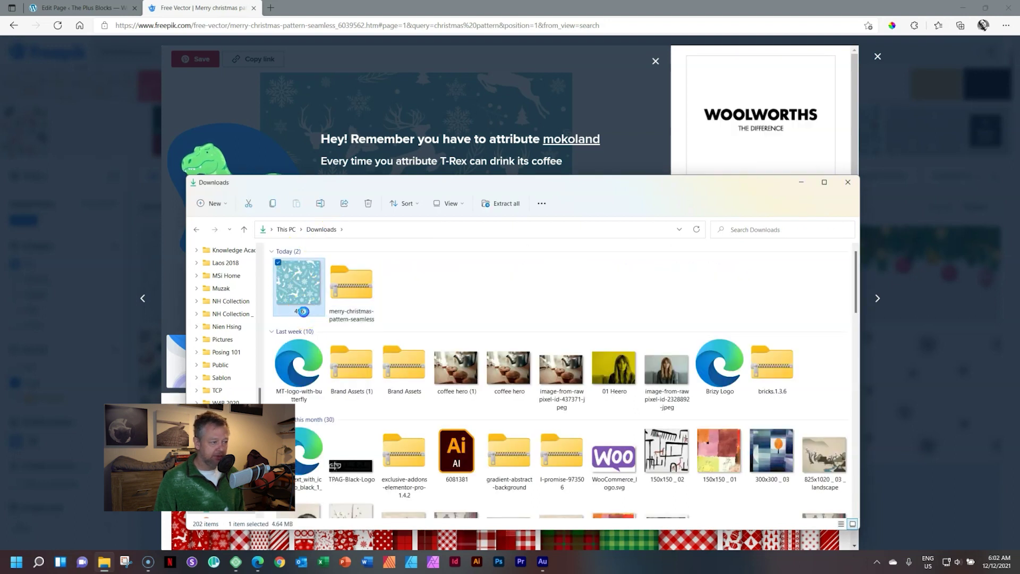
Rename the copied image to 'Pattern Original' and return to the browser.
left_click(304, 312)
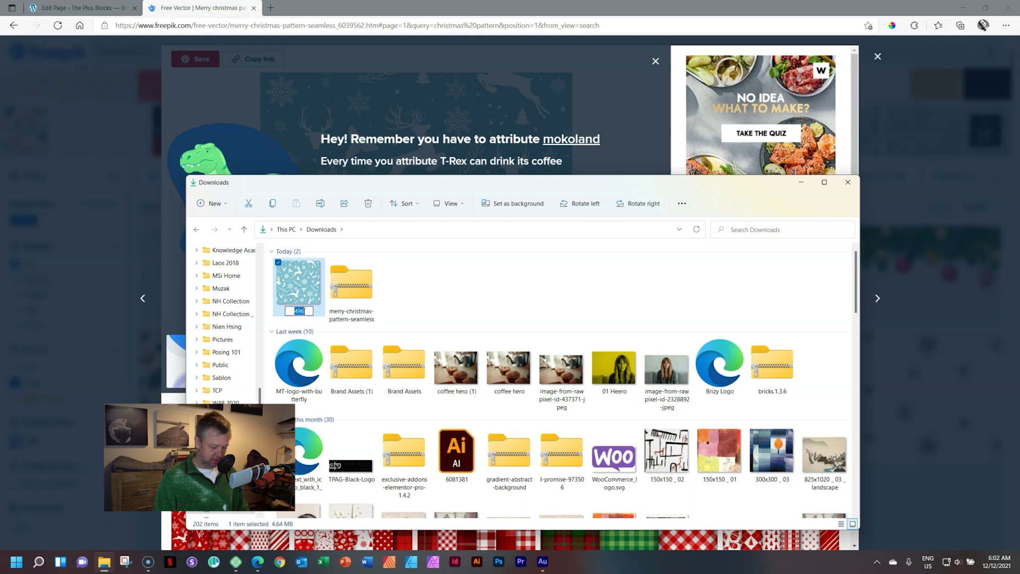
type("Pattern Original")
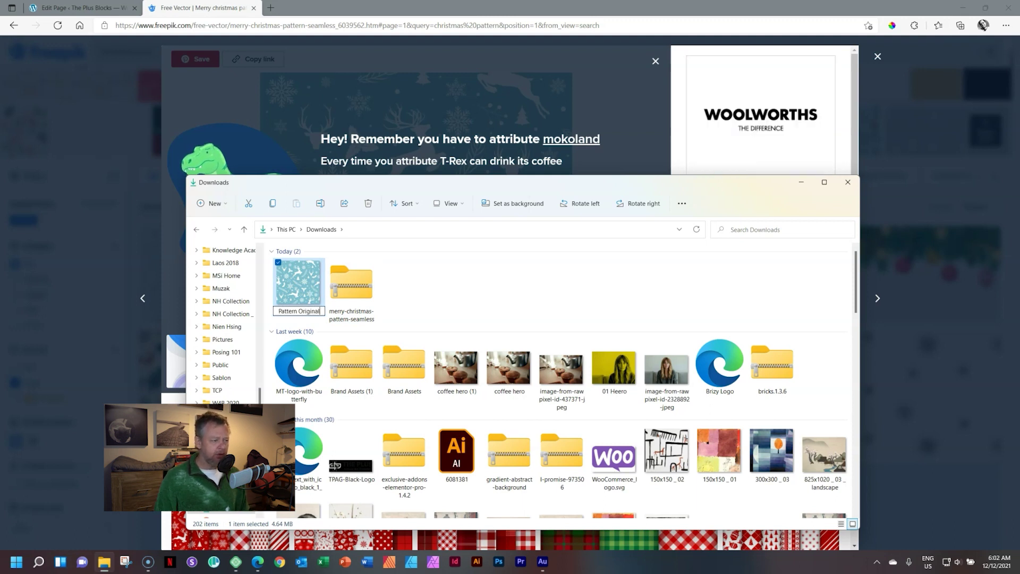
key("Return")
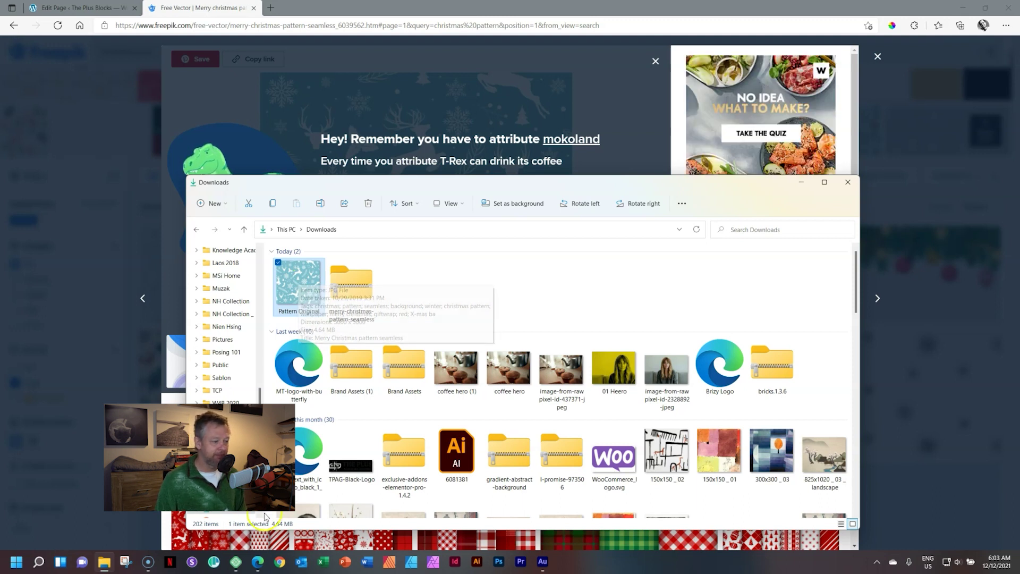
left_click(259, 561)
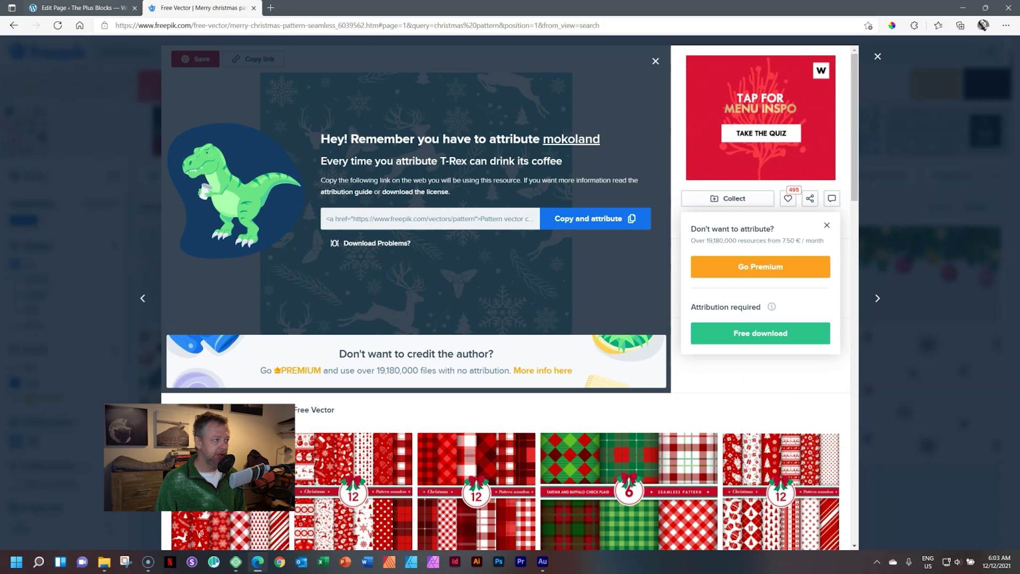
Replace the row's background by uploading Pattern Original from Downloads and selecting it.
key("ctrl+Tab")
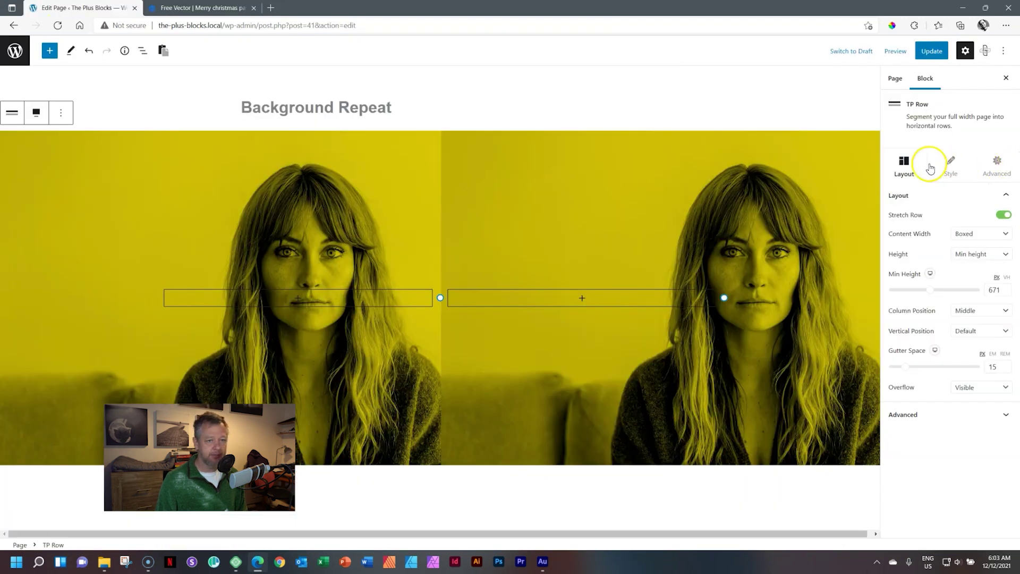
left_click(953, 166)
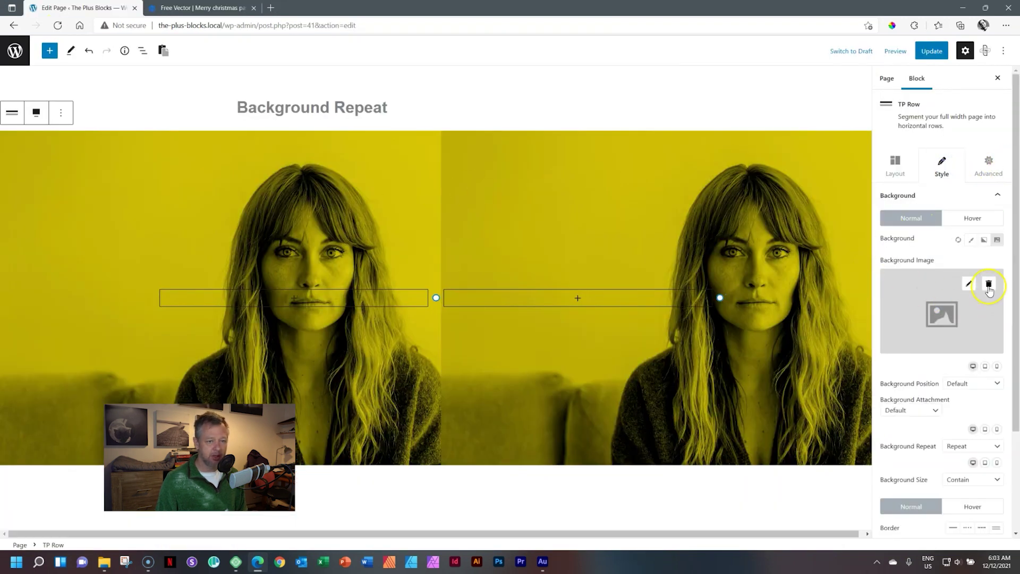
left_click(989, 285)
left_click(951, 289)
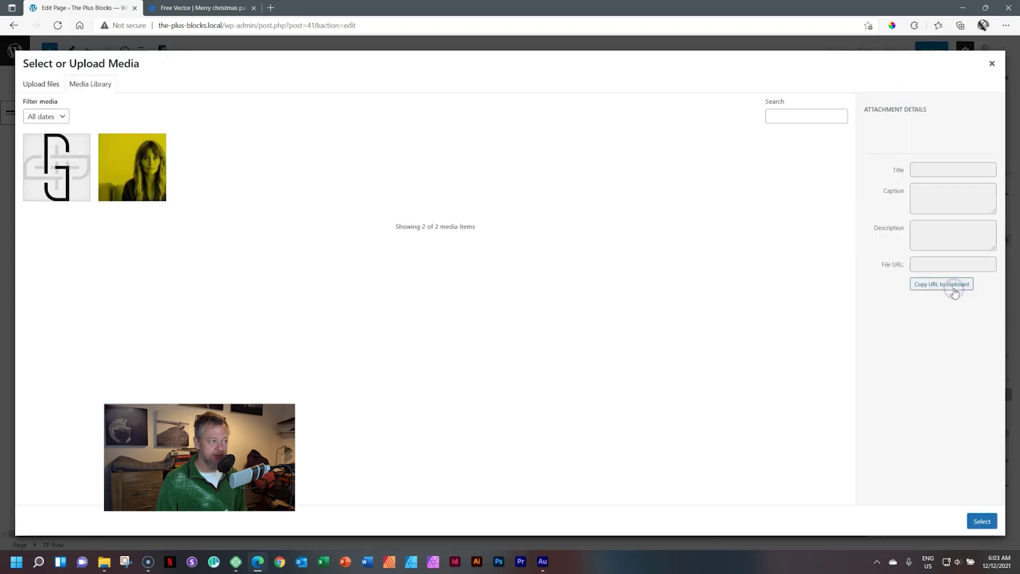
left_click(102, 560)
left_click_drag(295, 283, 66, 258)
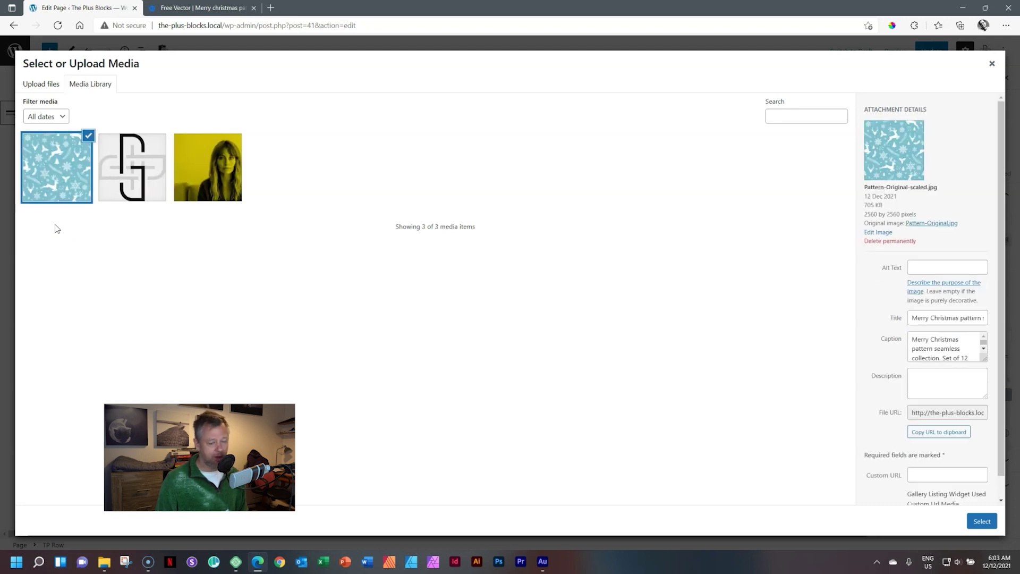
left_click(982, 521)
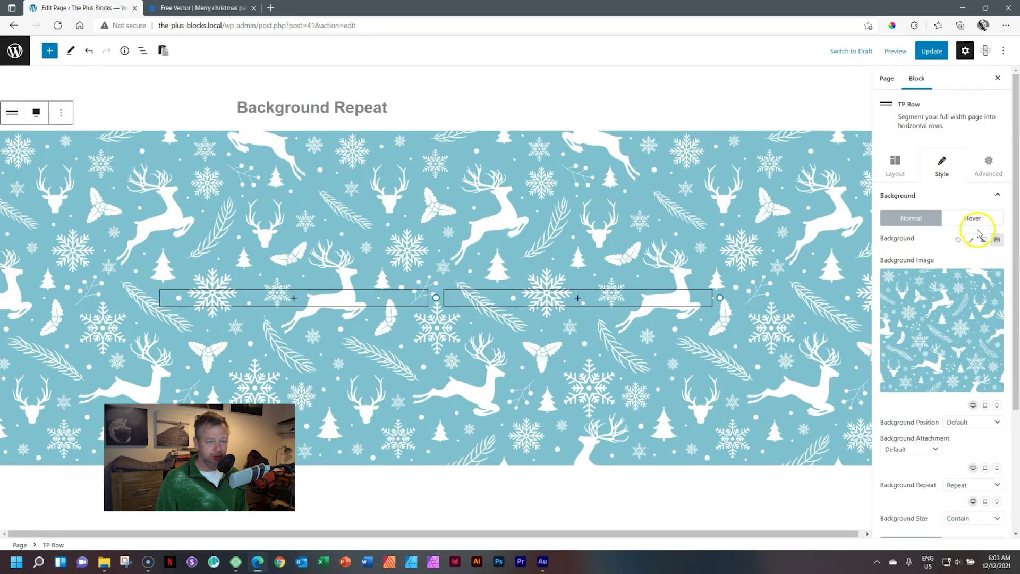
Try No Repeat, then Default and Cover background sizes on the reindeer background.
left_click_drag(1012, 340, 1015, 462)
left_click(970, 316)
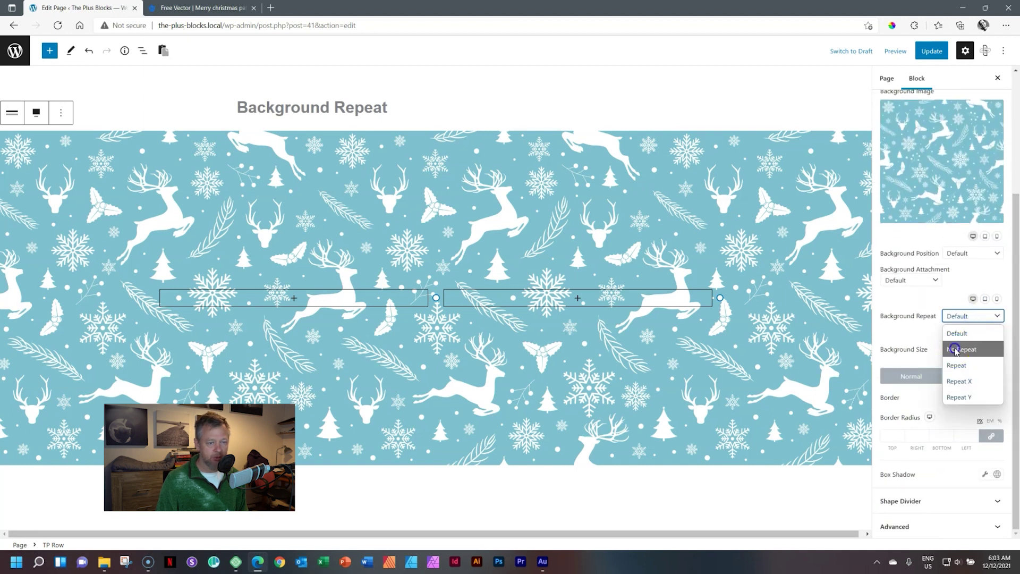
left_click(952, 349)
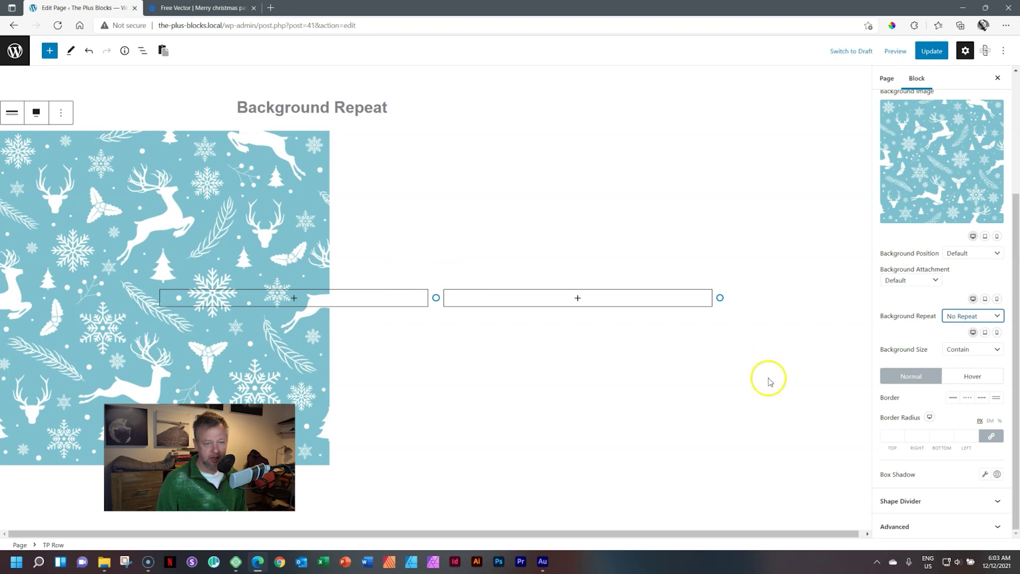
left_click(959, 352)
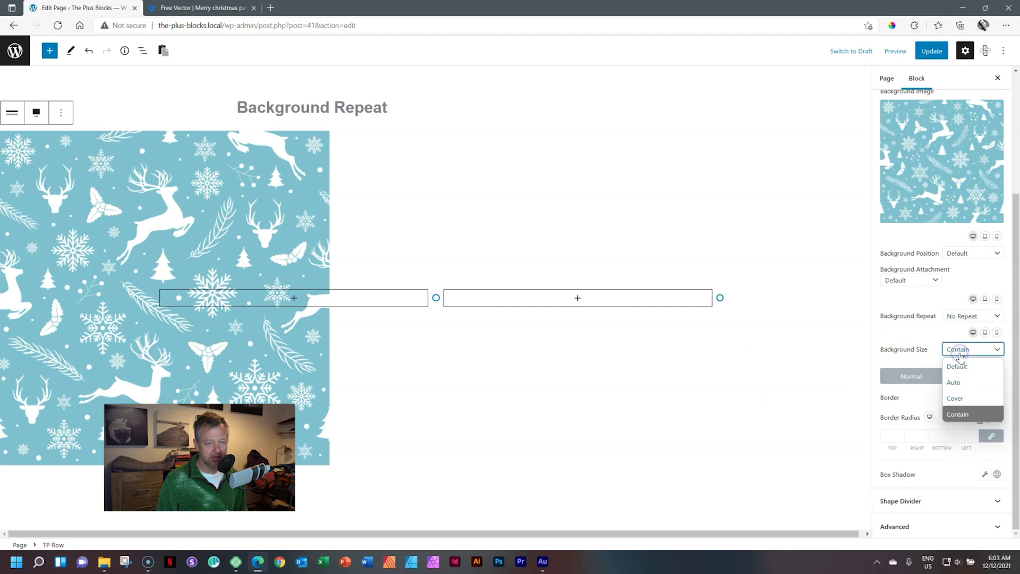
left_click(957, 366)
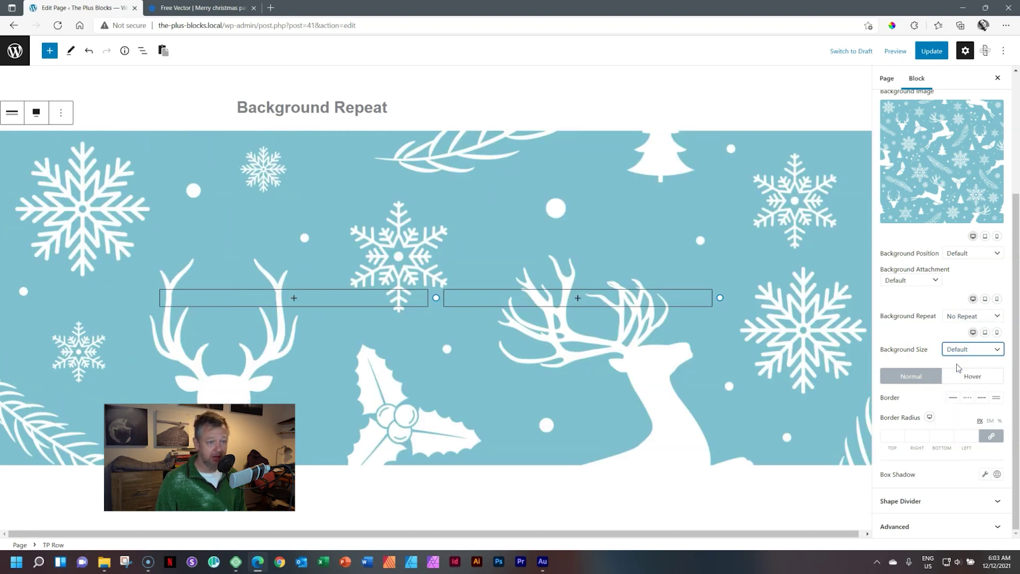
left_click(959, 353)
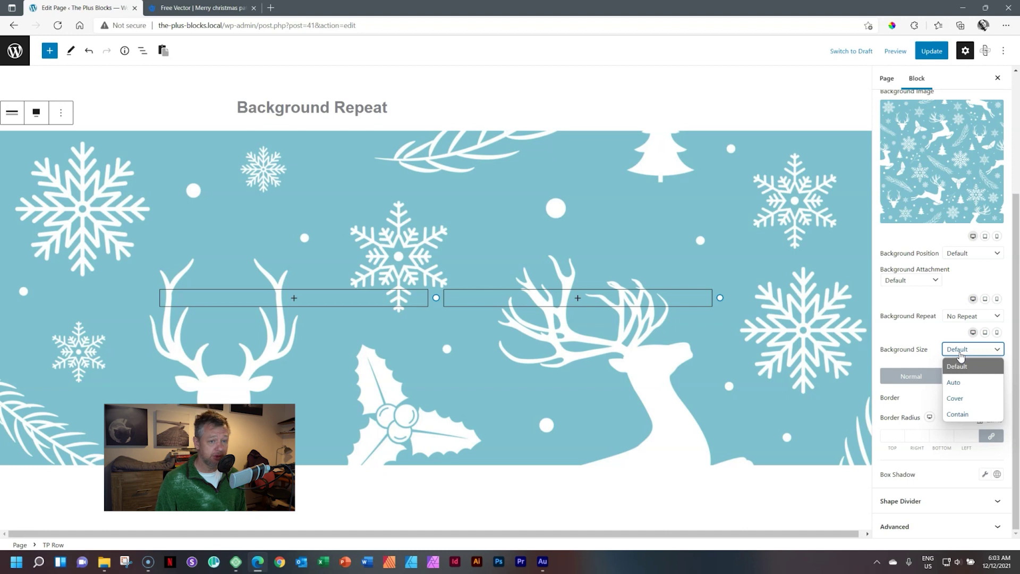
left_click(955, 401)
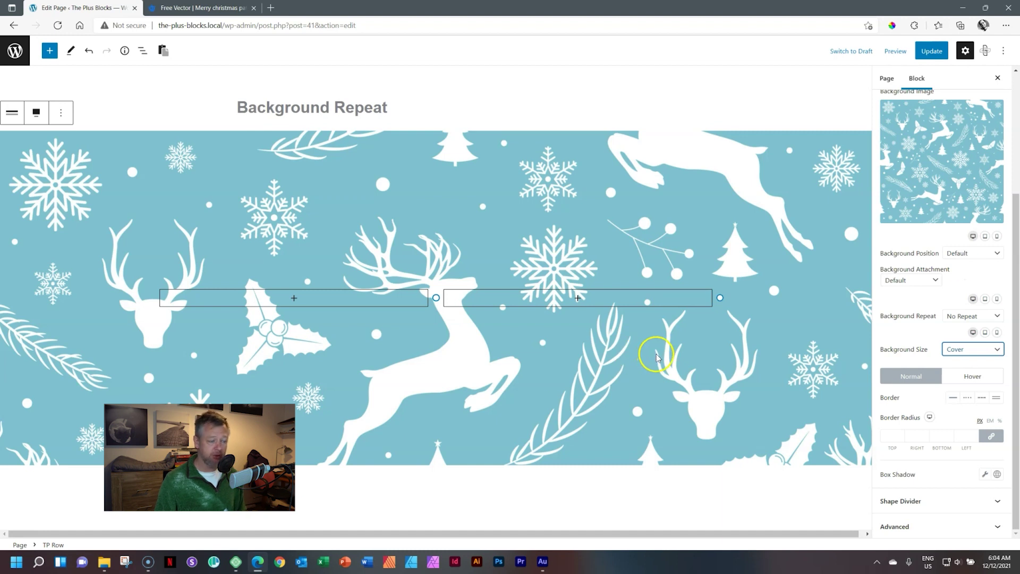
Settle on Background Size Contain and Background Repeat Repeat after trying Auto.
left_click(967, 348)
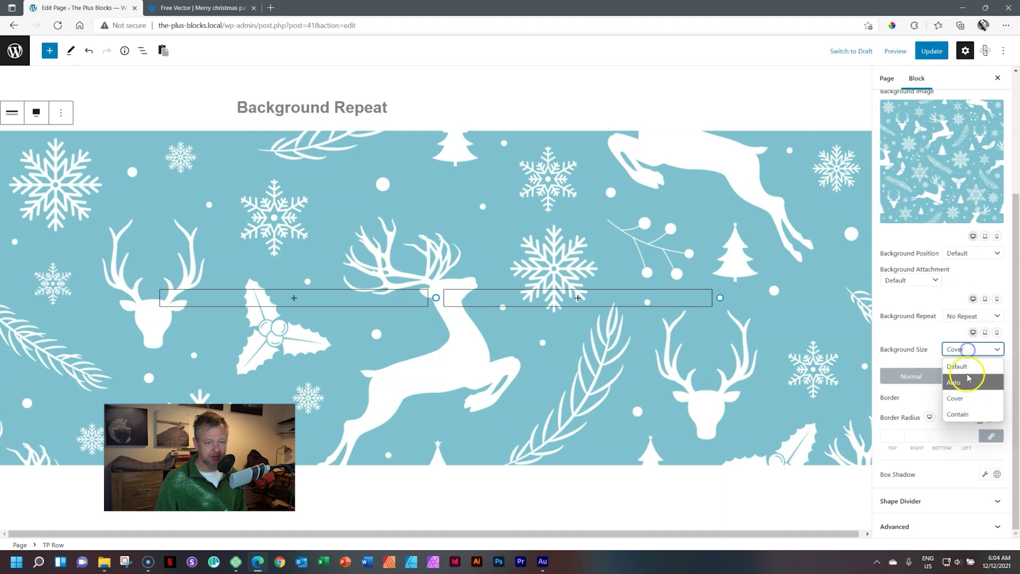
left_click(968, 380)
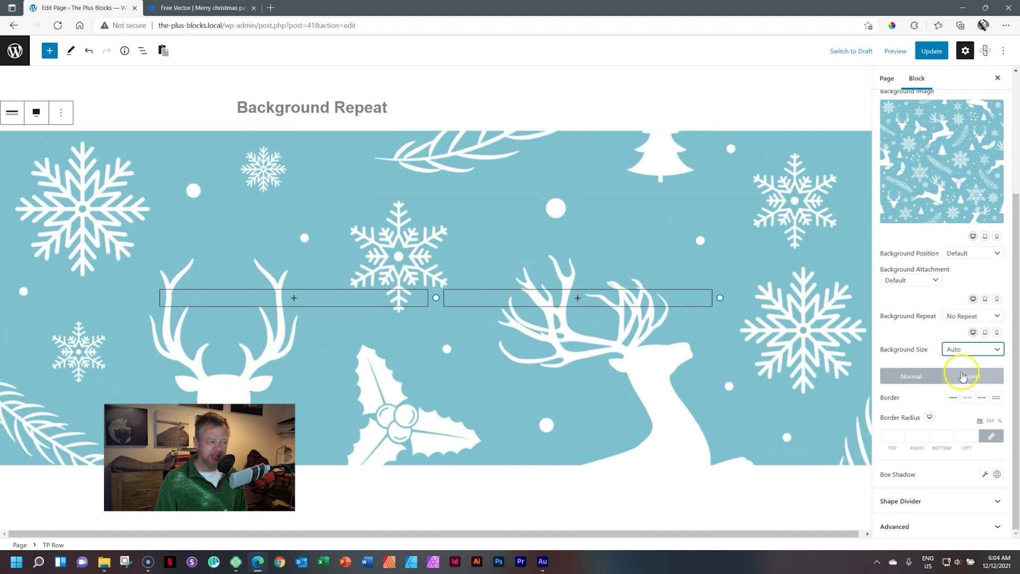
left_click(952, 349)
left_click(962, 417)
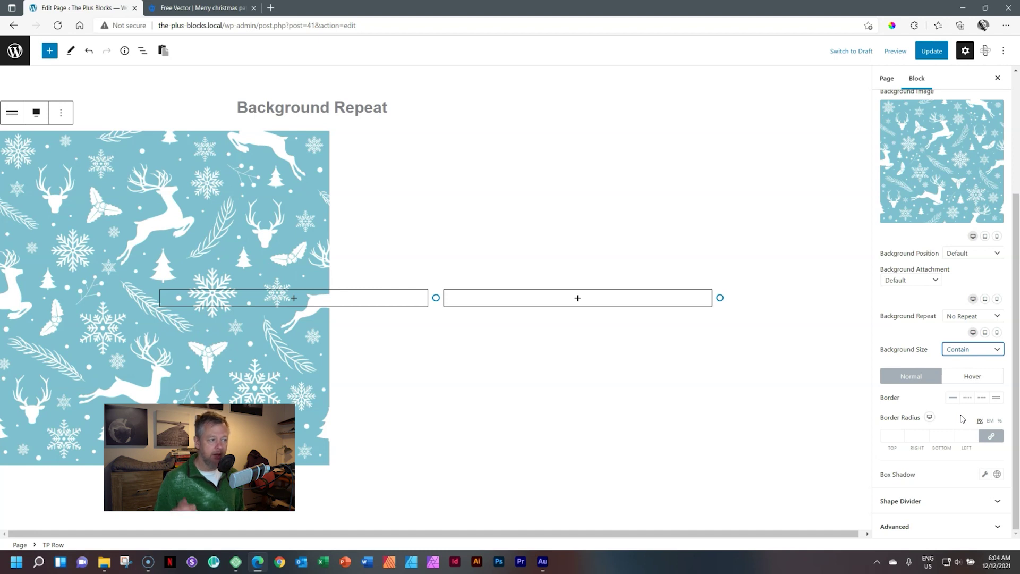
left_click(322, 185)
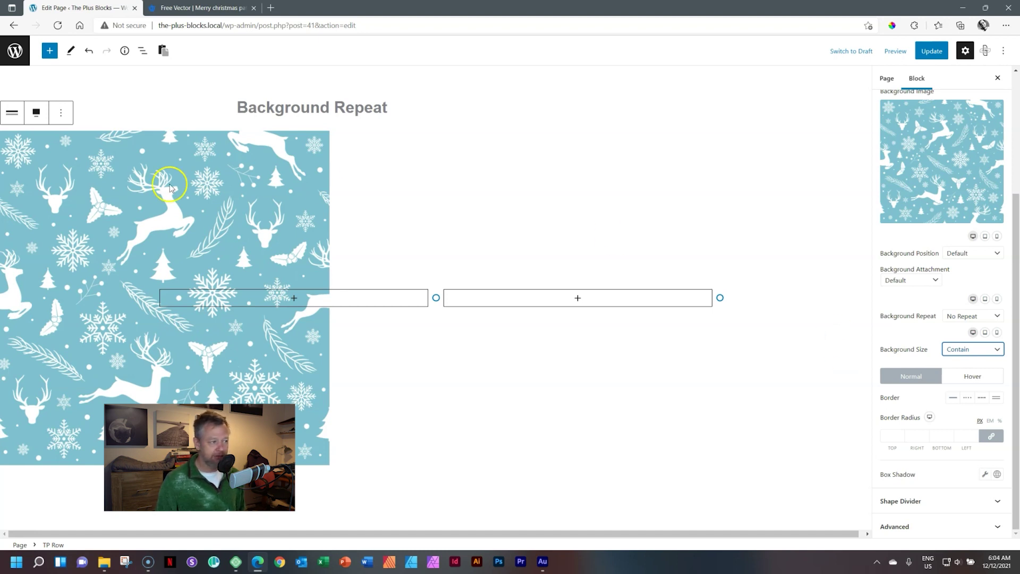
left_click(972, 315)
left_click(974, 365)
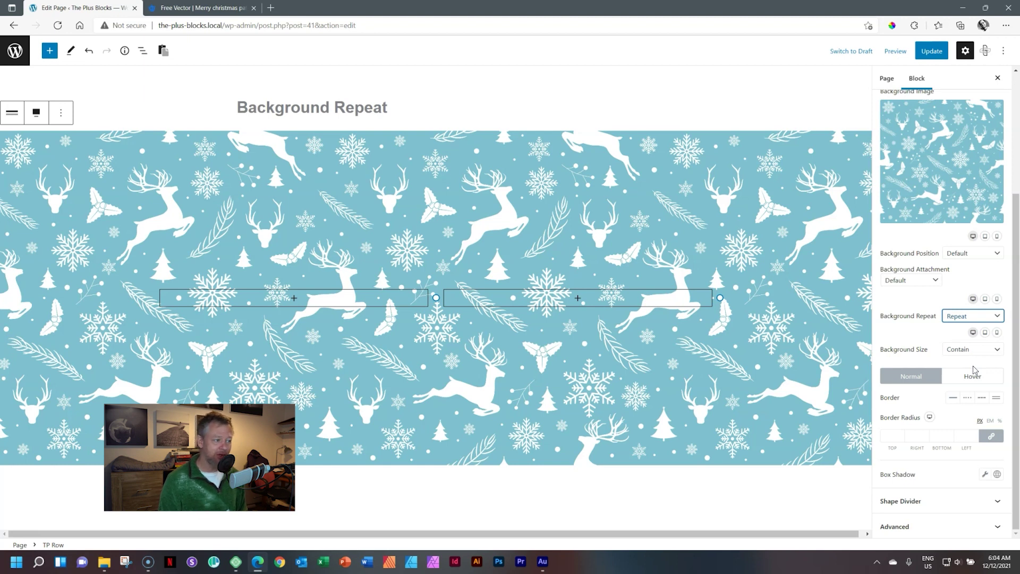
Launch Pixlr E from pixlr.com and drop the Pattern Original image from Downloads into it.
left_click(271, 8)
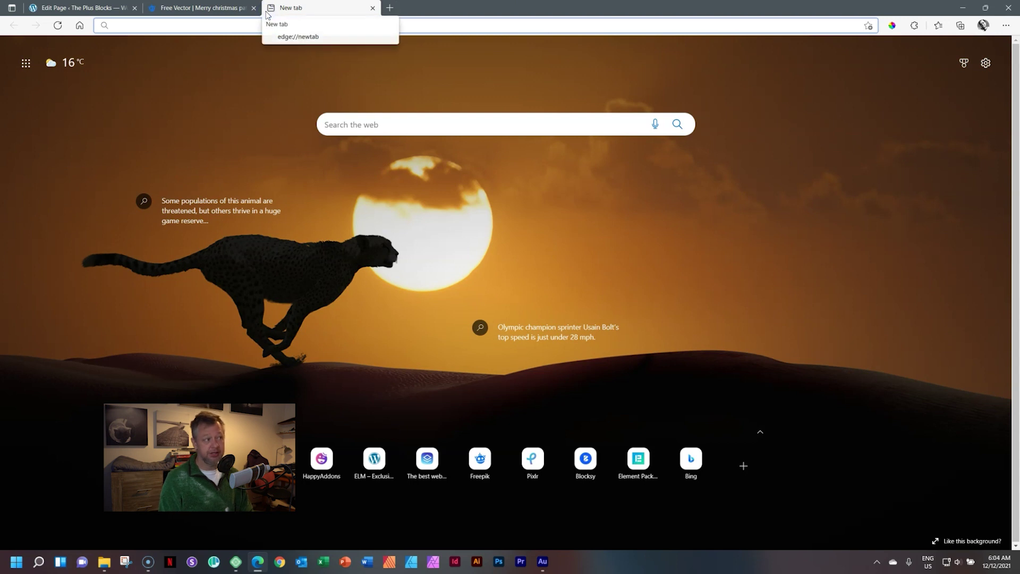
type("pixlr.com")
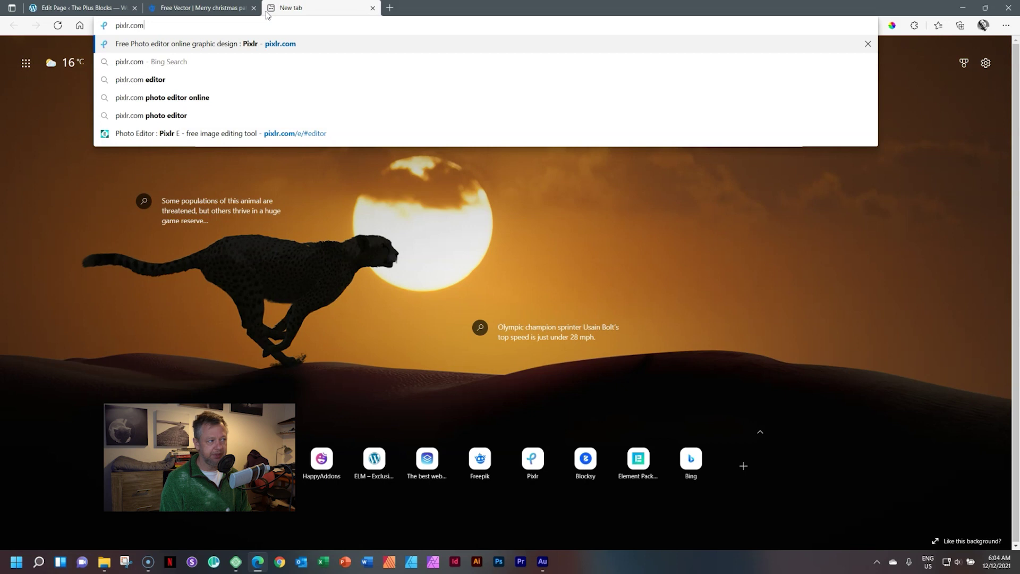
key("Return")
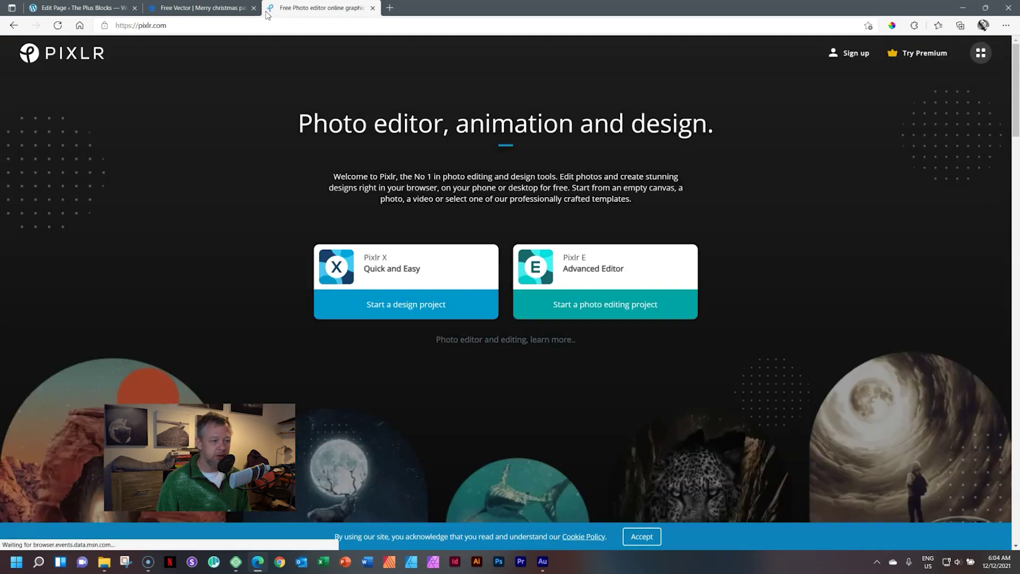
left_click(595, 280)
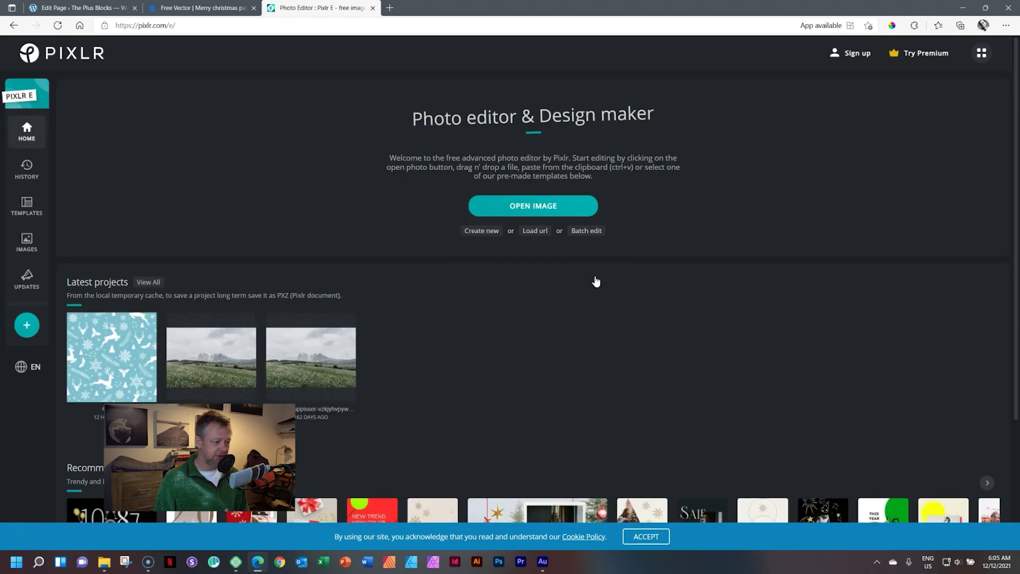
left_click(106, 561)
left_click_drag(296, 287, 273, 141)
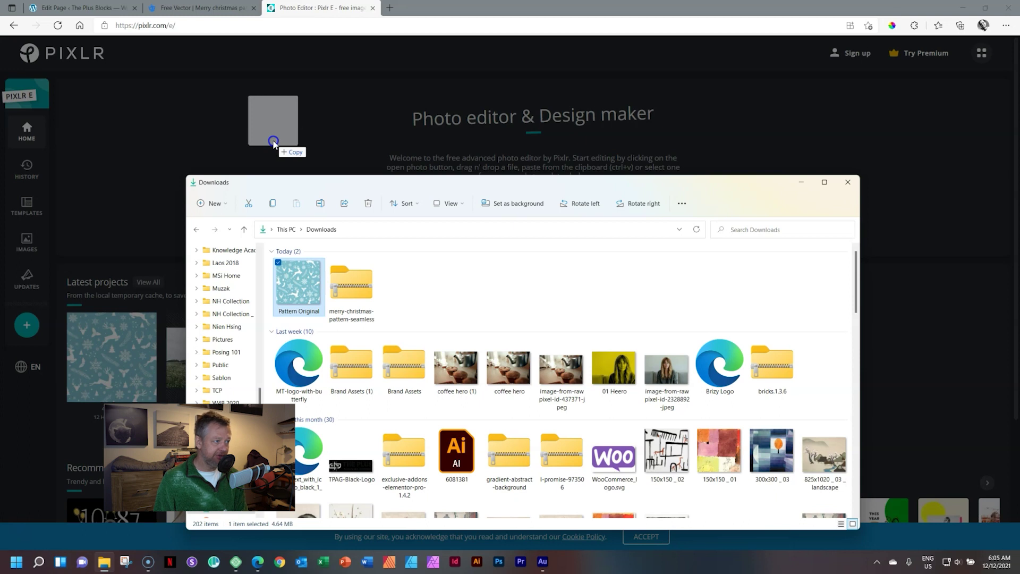
left_click_drag(273, 141, 272, 143)
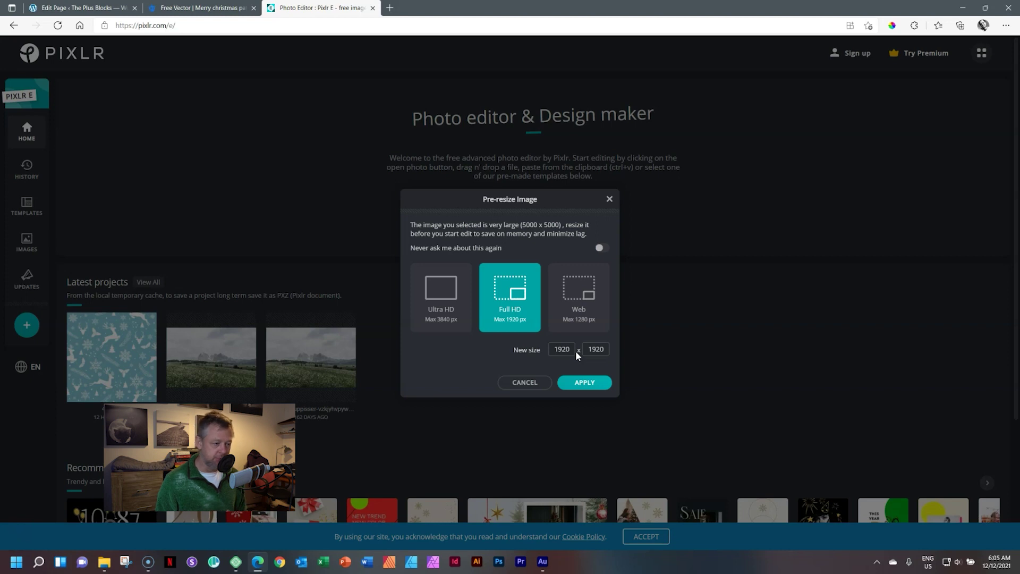
Resize the incoming image from 5000 × 5000 down to 300 × 300 px.
double_click(562, 349)
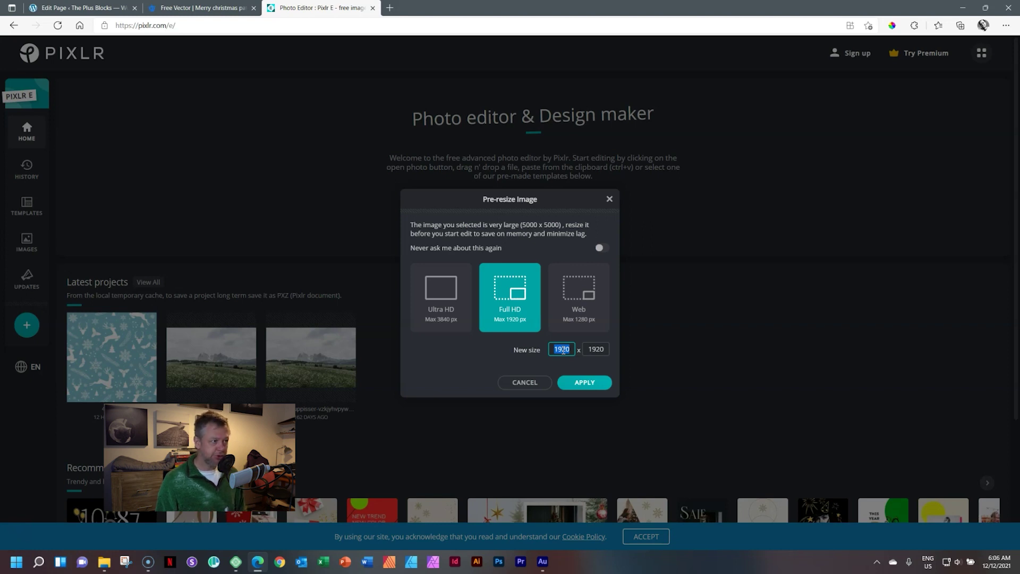
type("300")
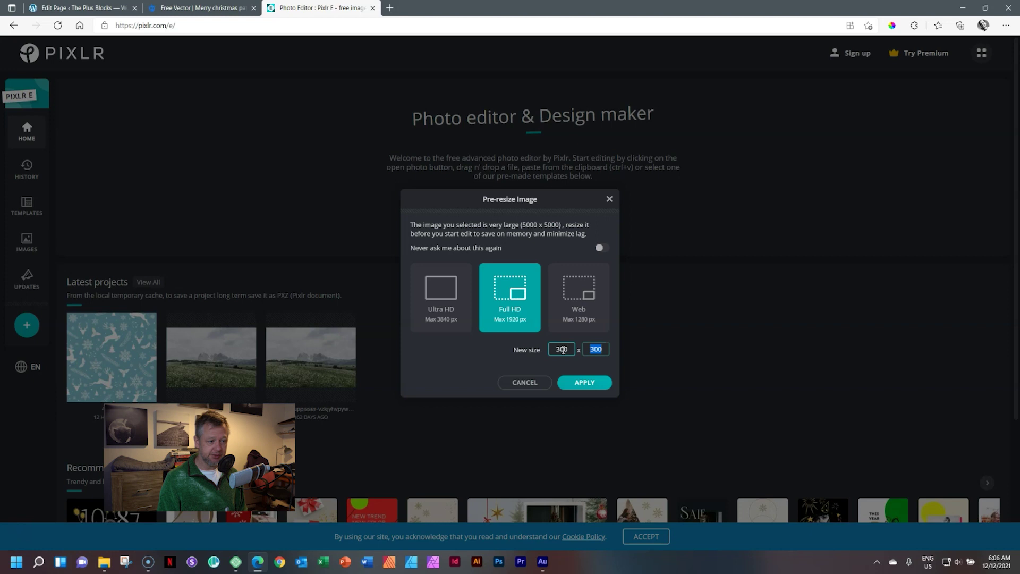
key("Tab")
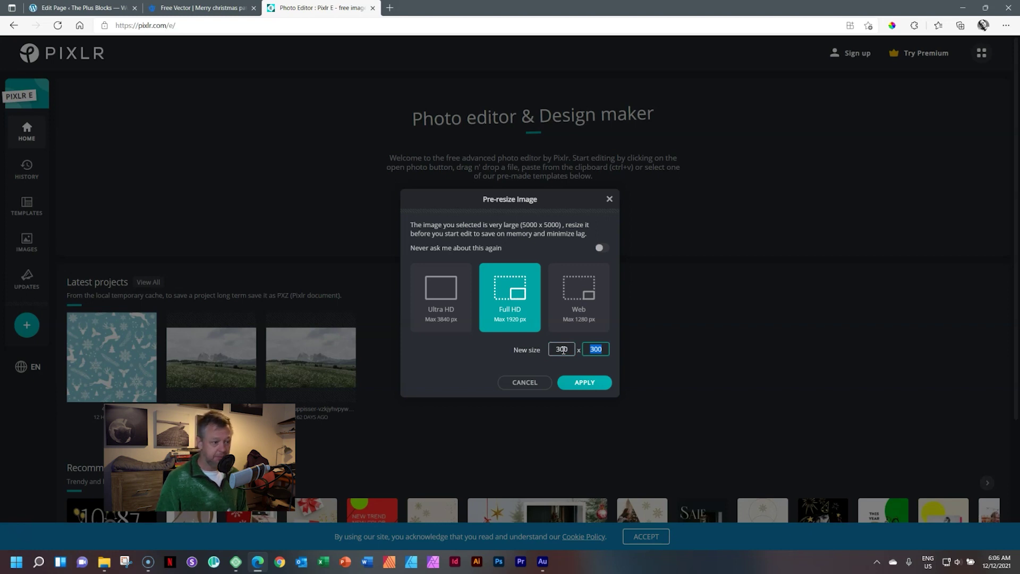
left_click(581, 383)
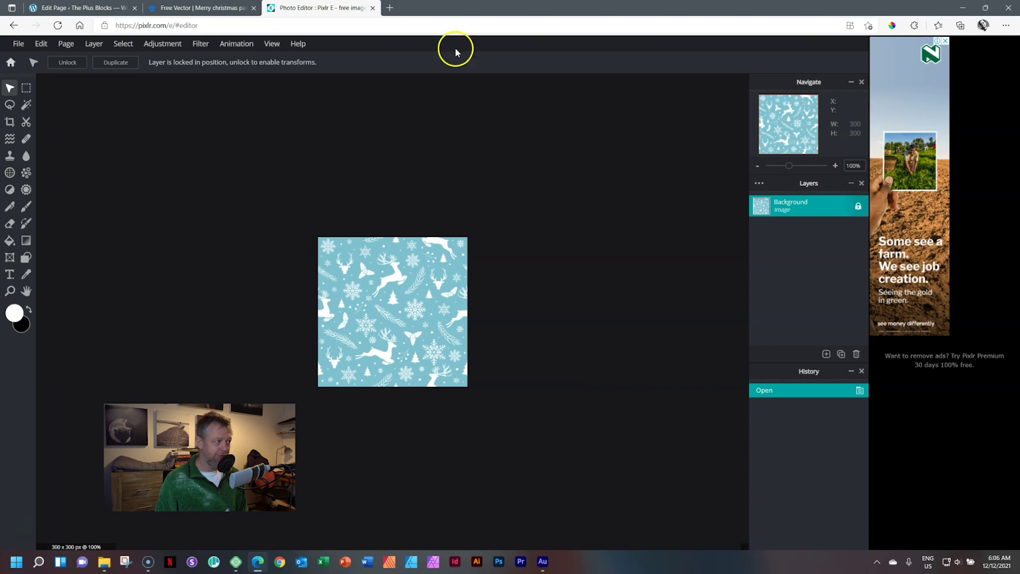
Choose WebP export at medium 70% quality, shrinking the file to about 15.8 kb.
left_click(19, 43)
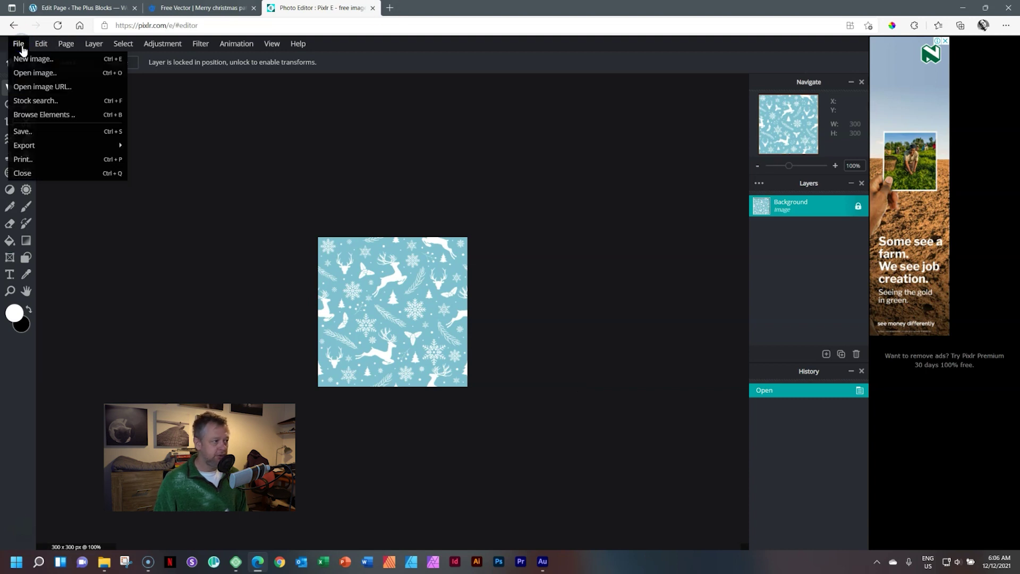
left_click(22, 147)
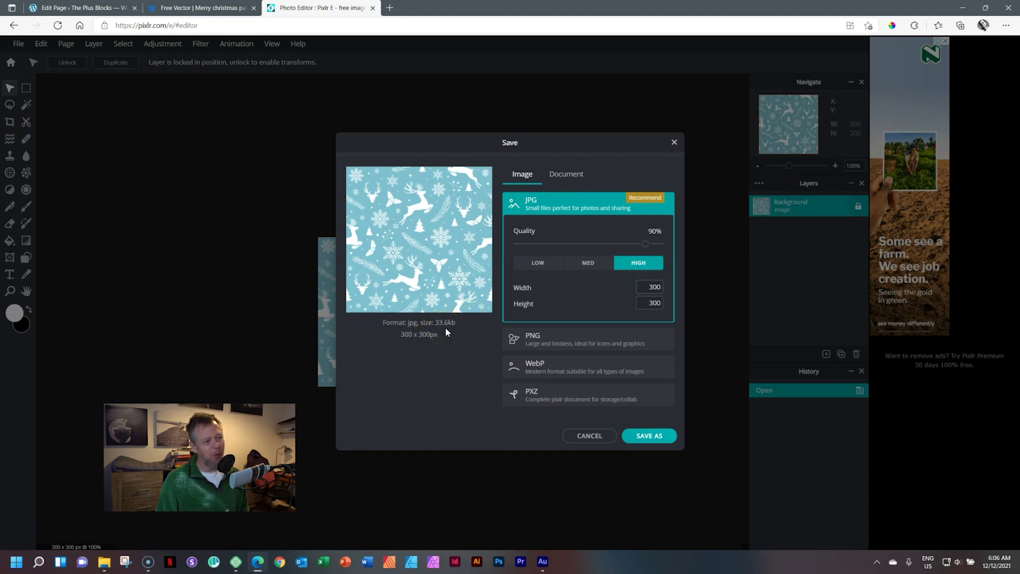
left_click(587, 269)
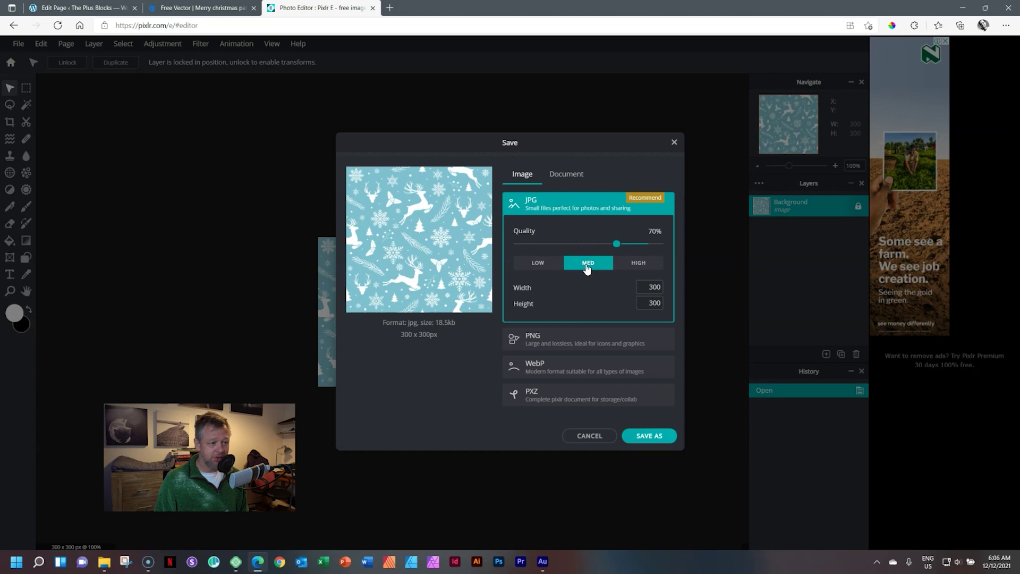
left_click(531, 340)
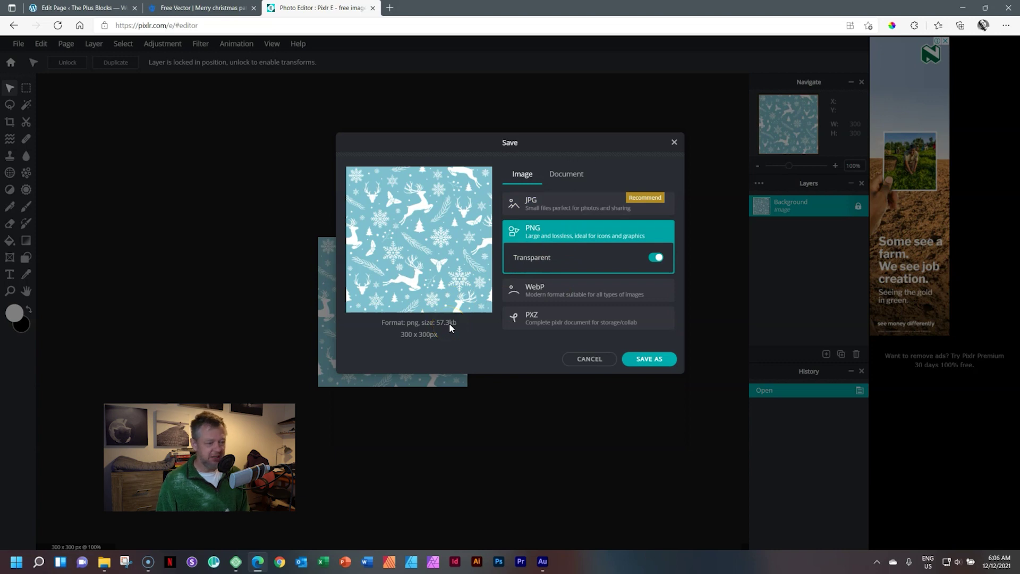
left_click(578, 292)
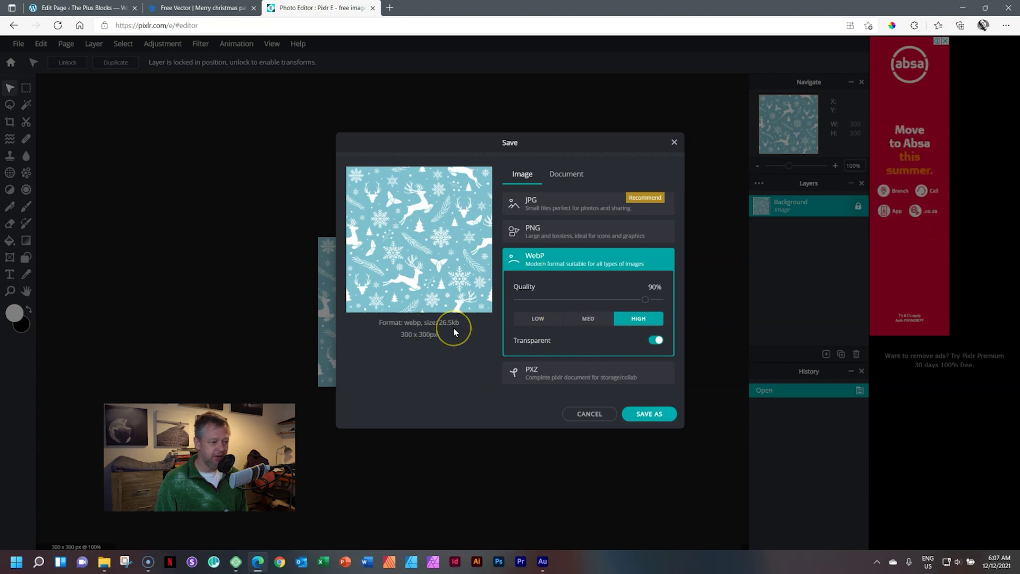
left_click(579, 321)
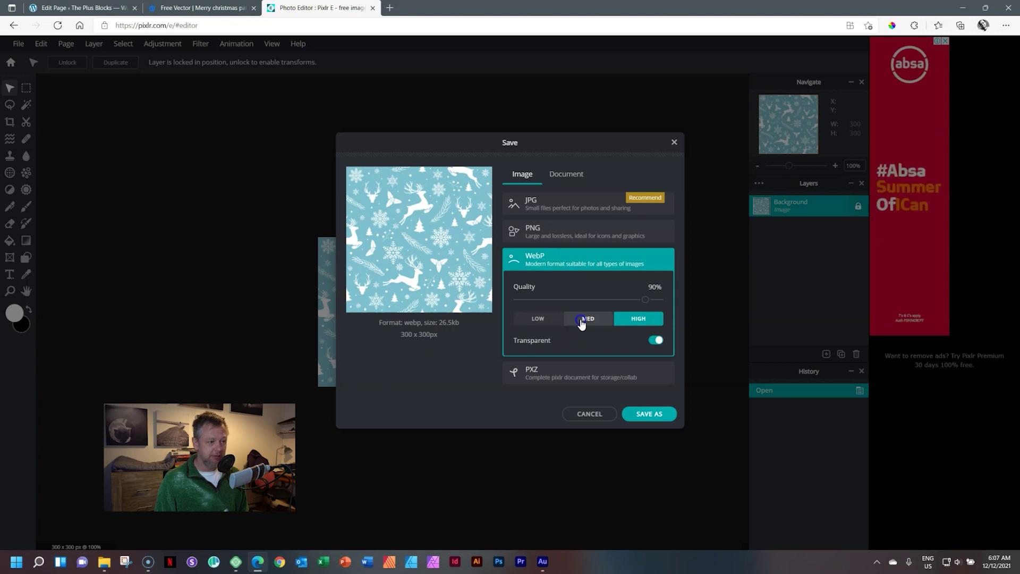
left_click(590, 305)
Save the compressed pattern into Downloads as 'Pattern 300px'.
left_click(632, 418)
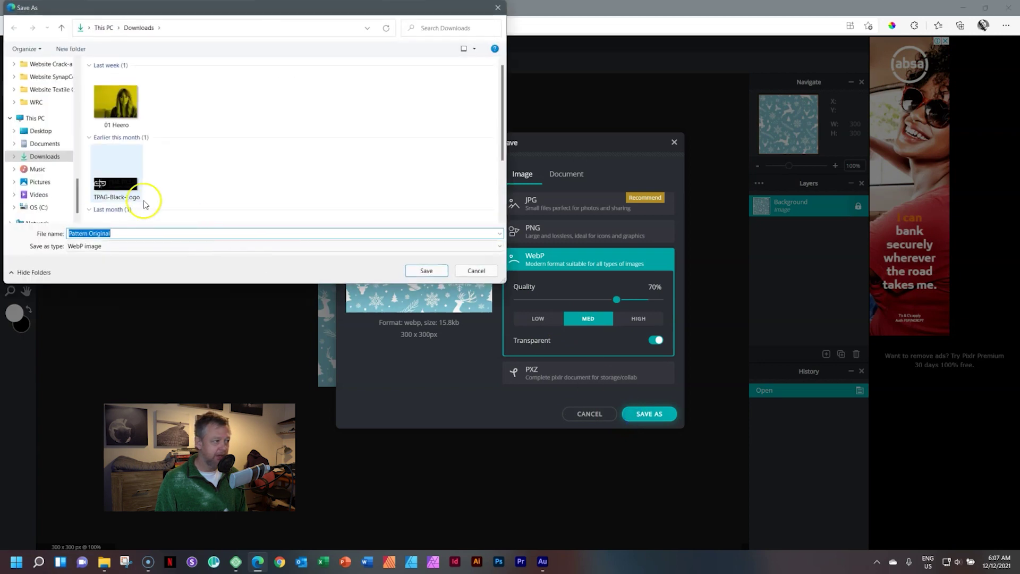
type("Pat")
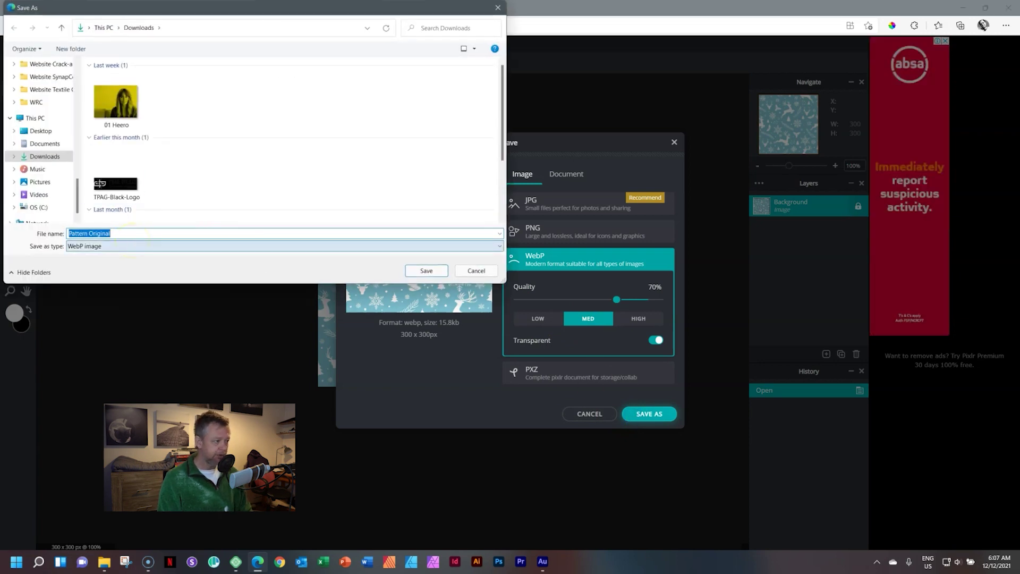
type("tern")
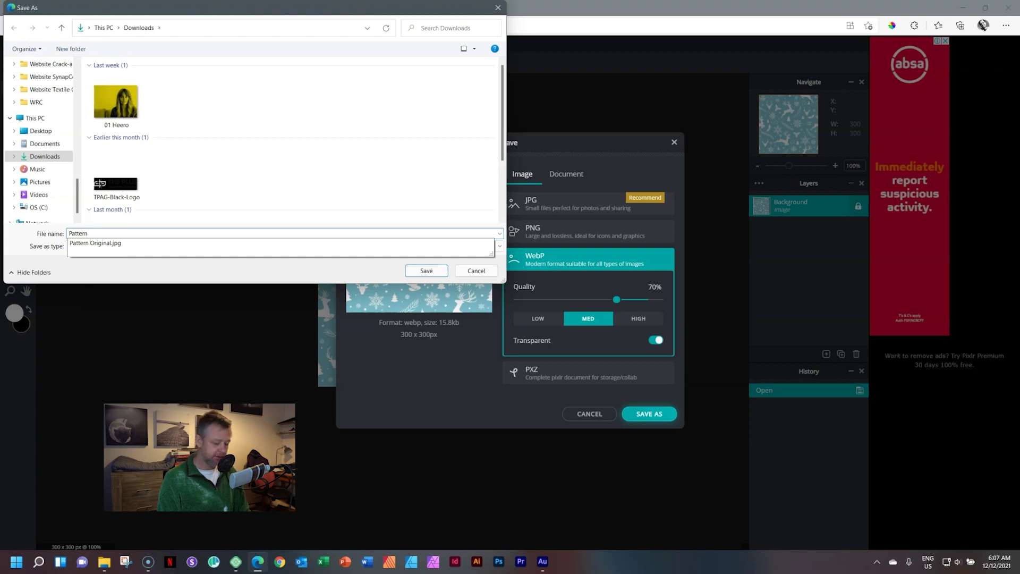
type(" 300px")
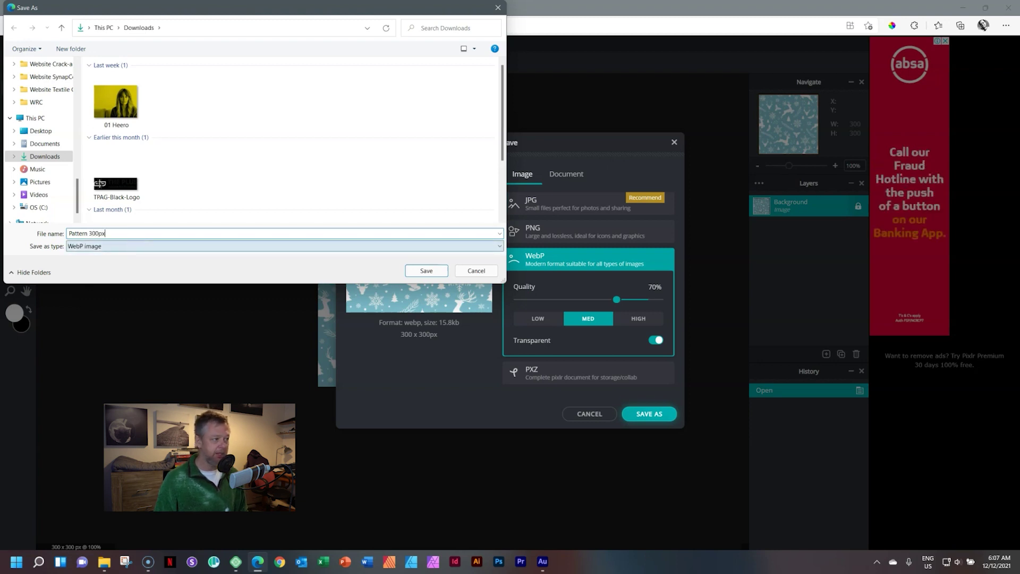
left_click(428, 271)
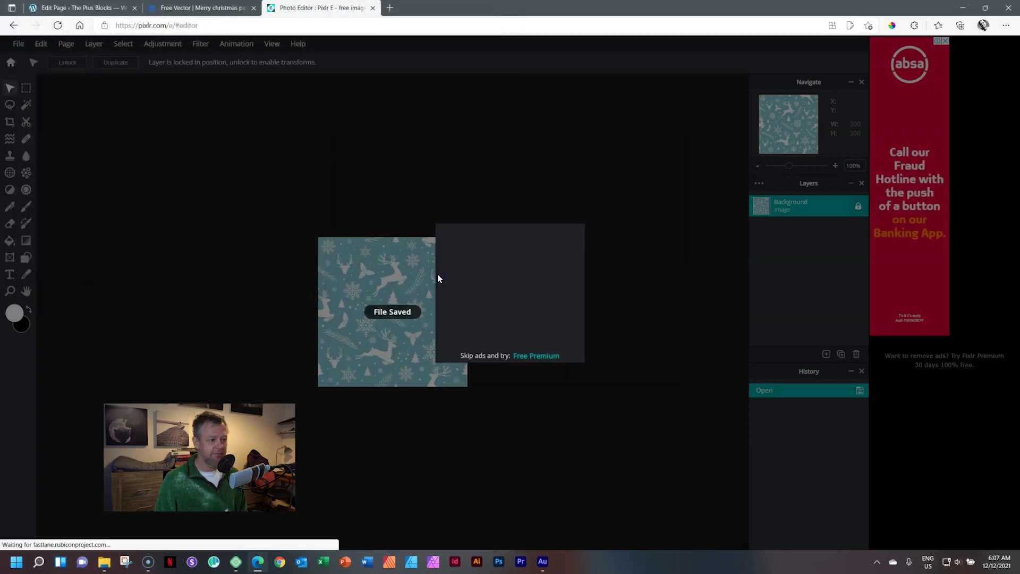
left_click(422, 367)
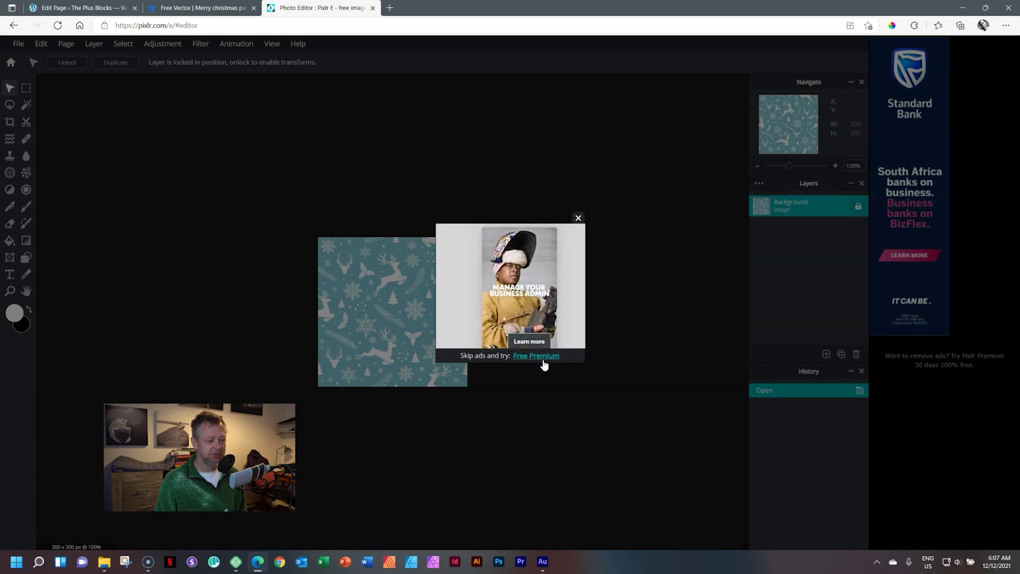
left_click_drag(234, 558, 257, 520)
Upload Pattern 300px.webp from Downloads and select it as the TP Row's background image.
left_click(58, 12)
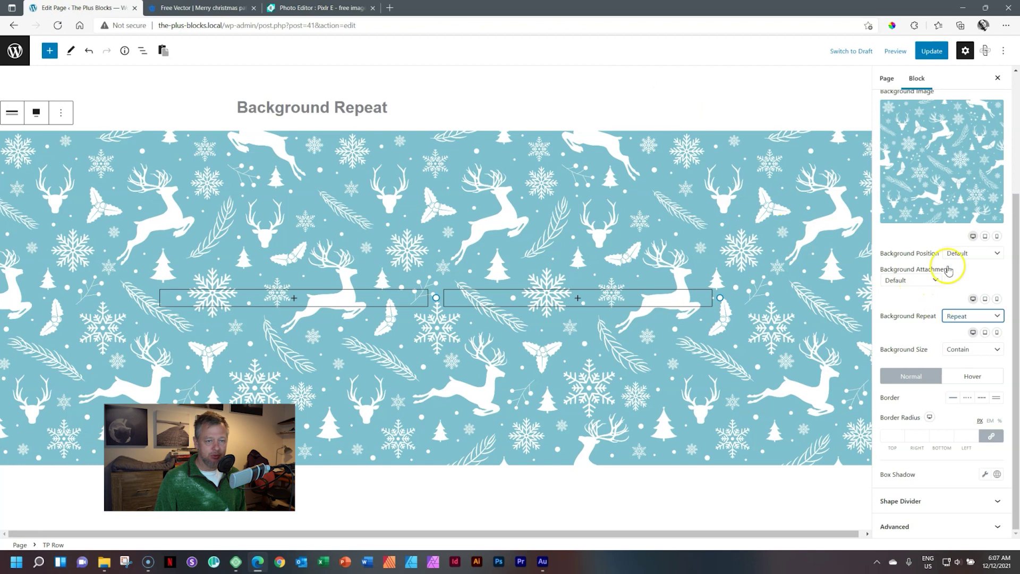
scroll(935, 266, "up", 3)
left_click(954, 284)
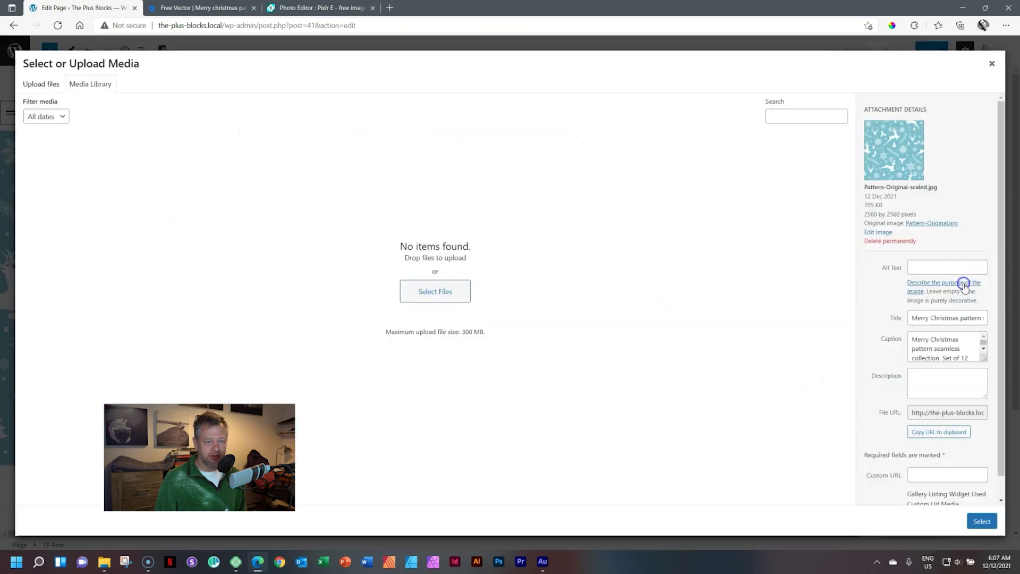
left_click(104, 560)
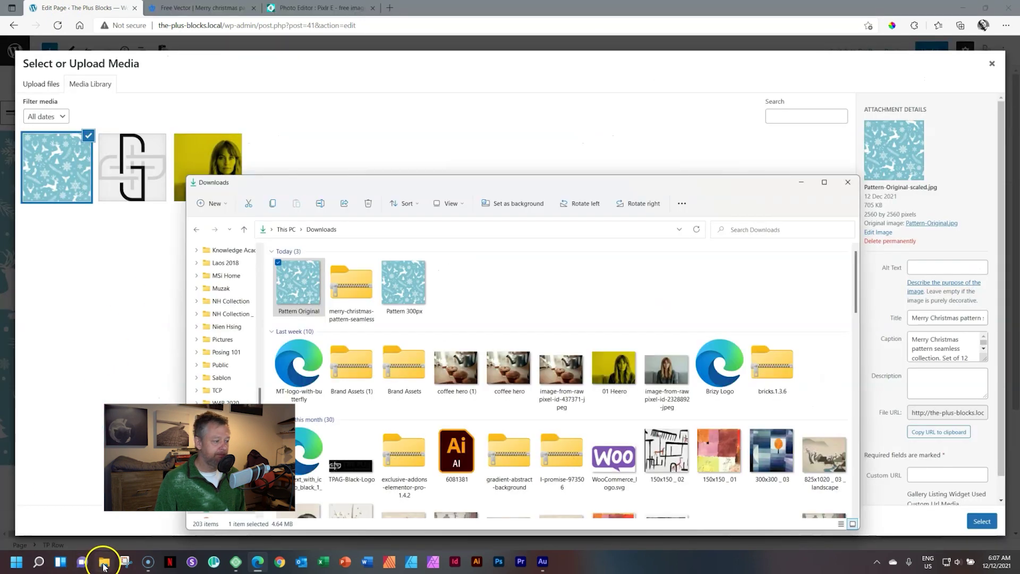
left_click_drag(404, 284, 101, 266)
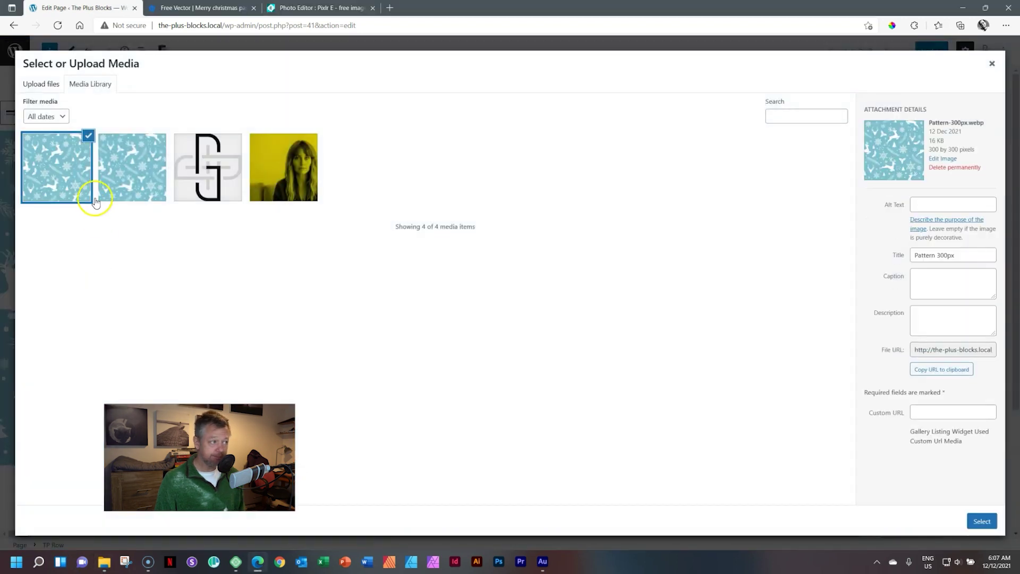
left_click(979, 522)
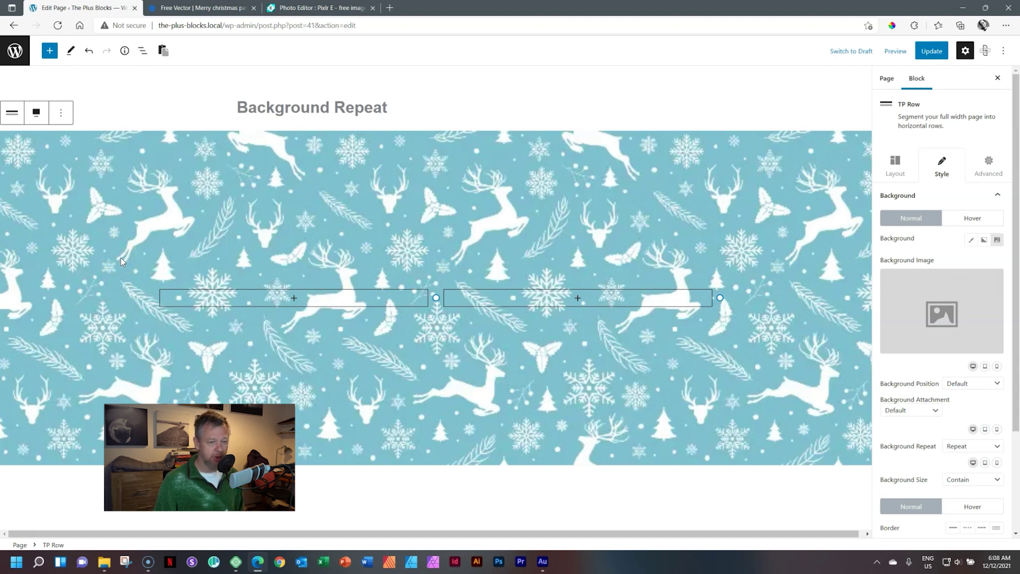
Change the row's Background Size from Contain to Default, then go to the Freepik tab.
left_click_drag(1015, 148, 1017, 248)
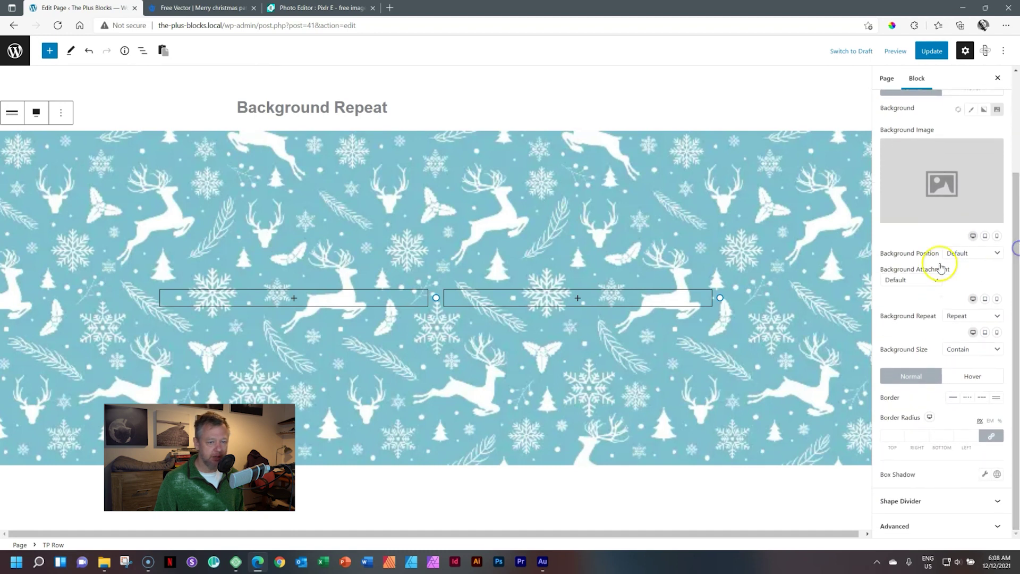
left_click(892, 355)
left_click(954, 351)
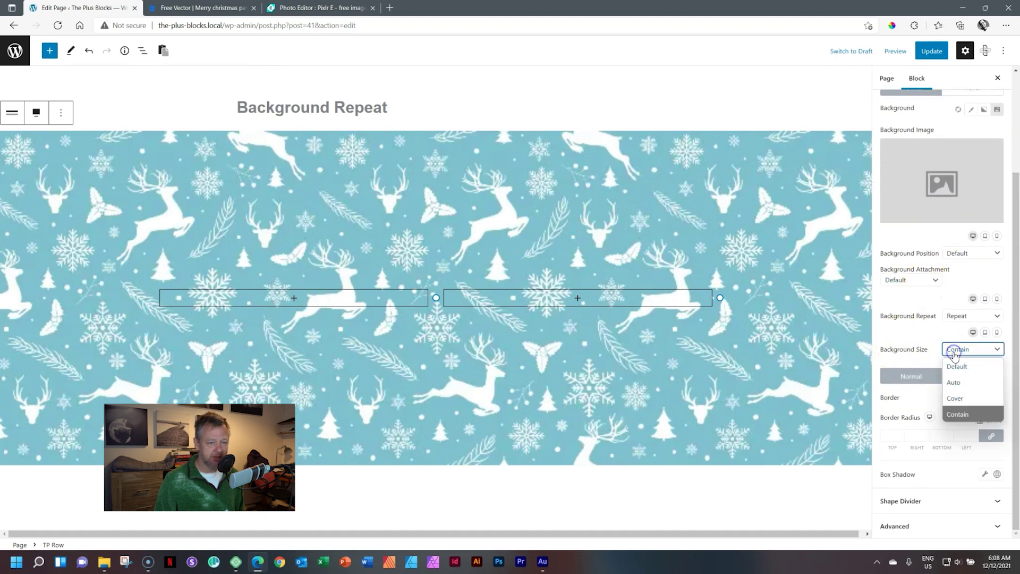
left_click(954, 353)
left_click(954, 353)
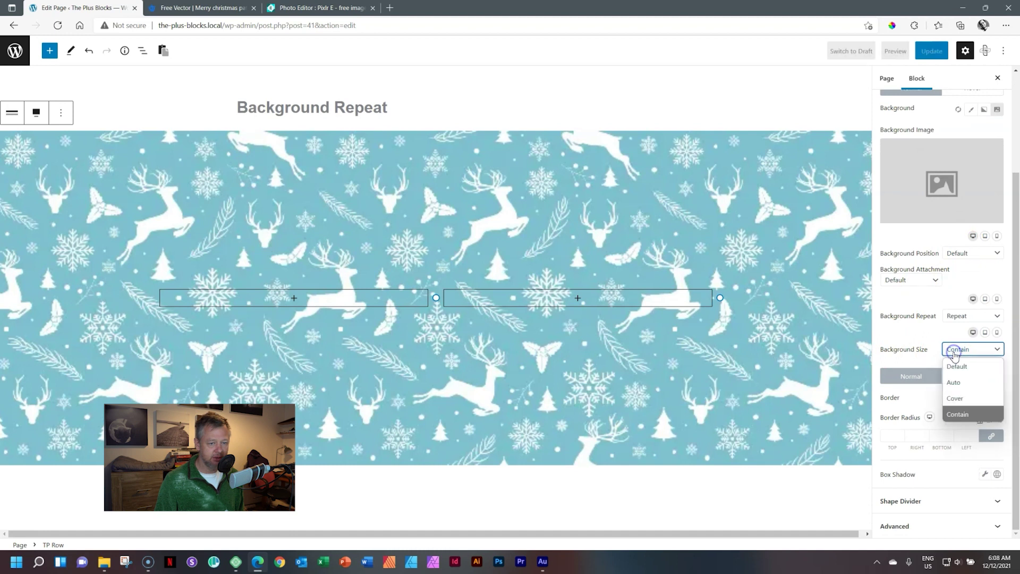
left_click(953, 366)
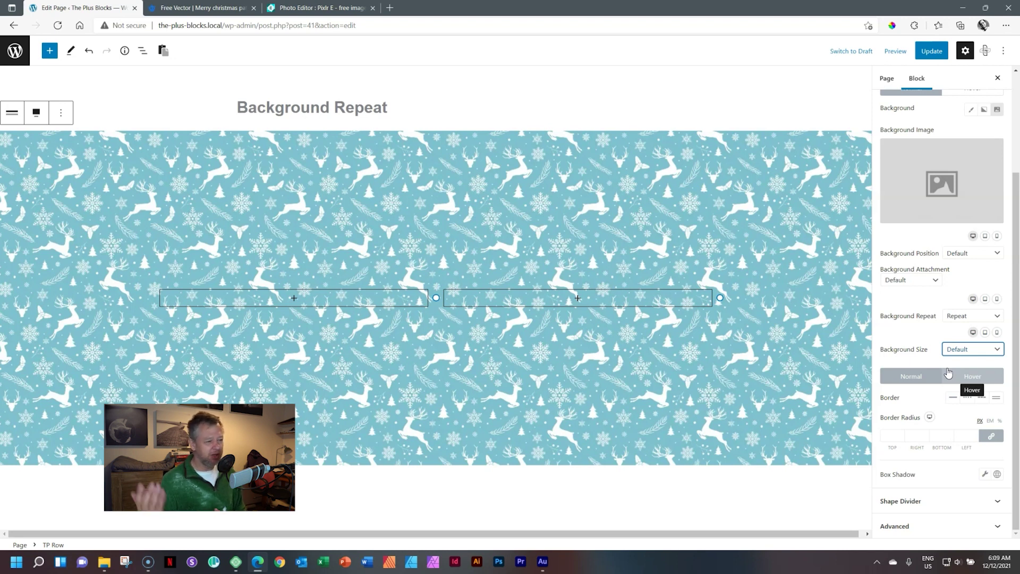
left_click(946, 375)
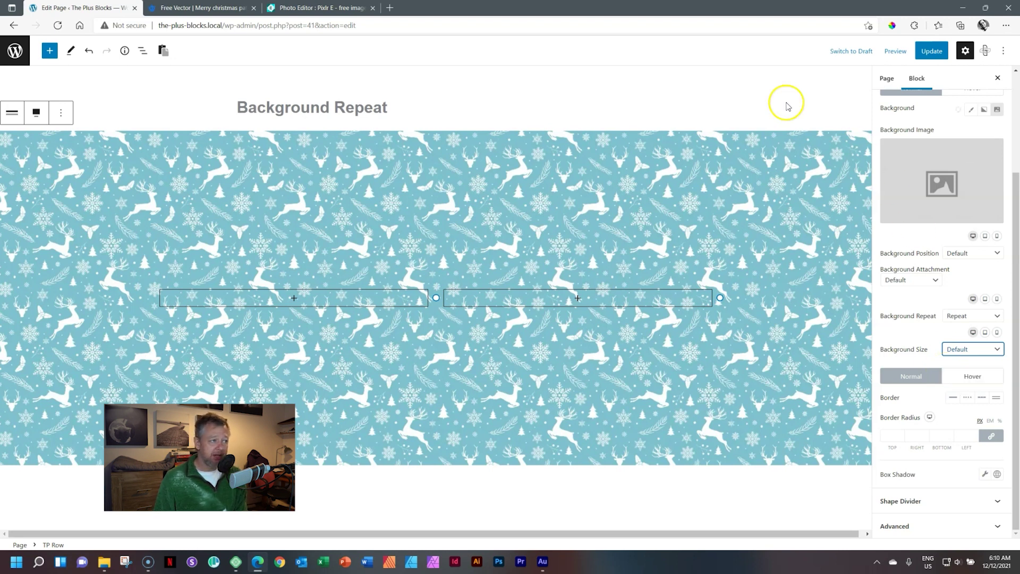
left_click(212, 8)
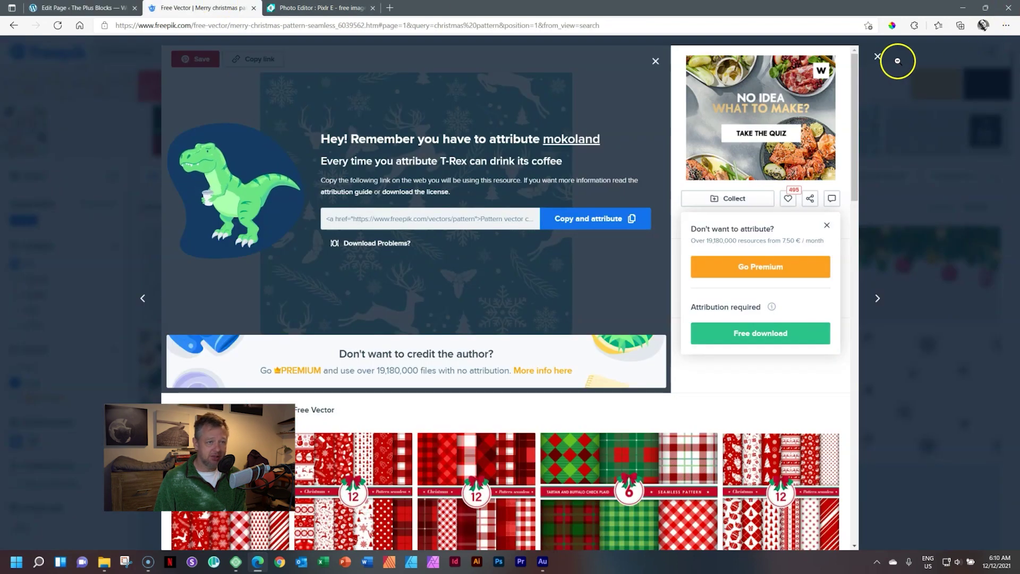
Replace 'christmas' with 'african' in Freepik's pattern search, then return to the Pixlr tab.
left_click(877, 56)
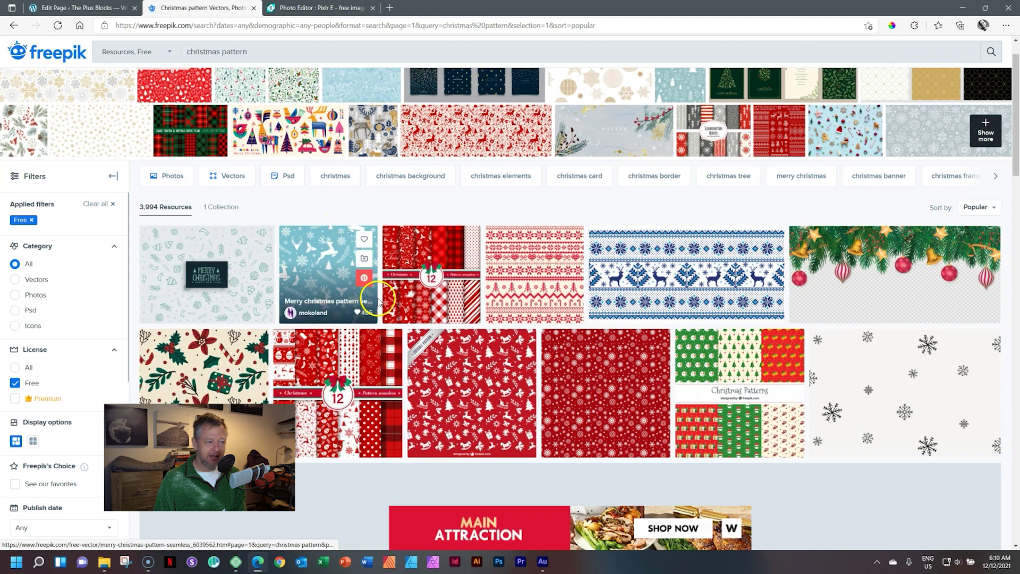
scroll(329, 277, "up", 1)
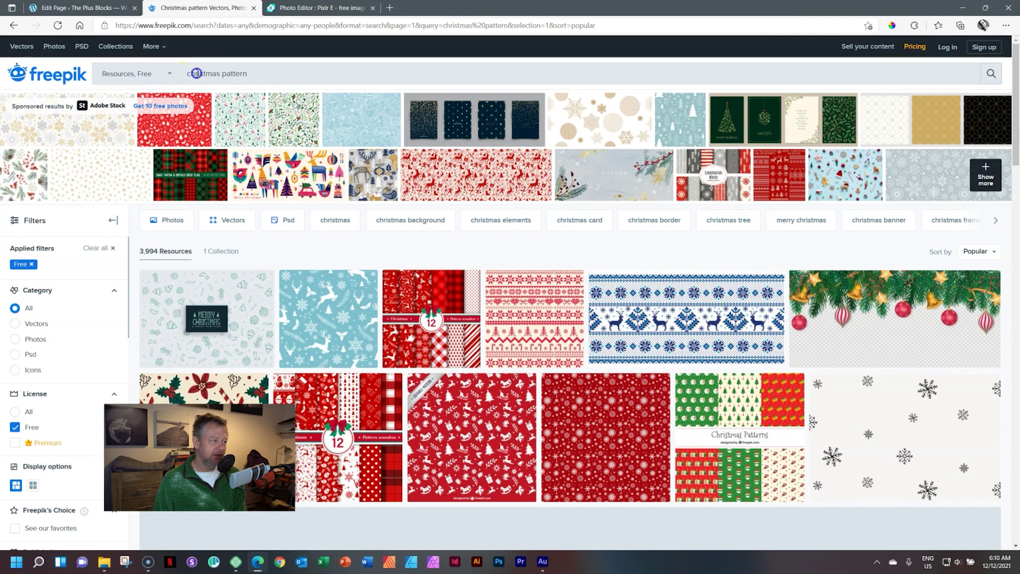
double_click(202, 73)
type("african")
key("Return")
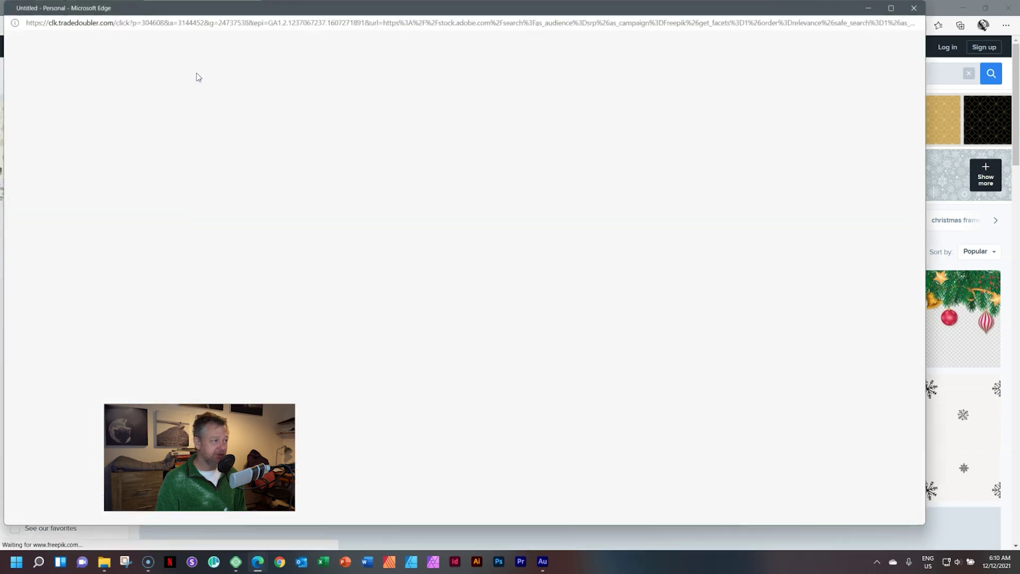
left_click(912, 8)
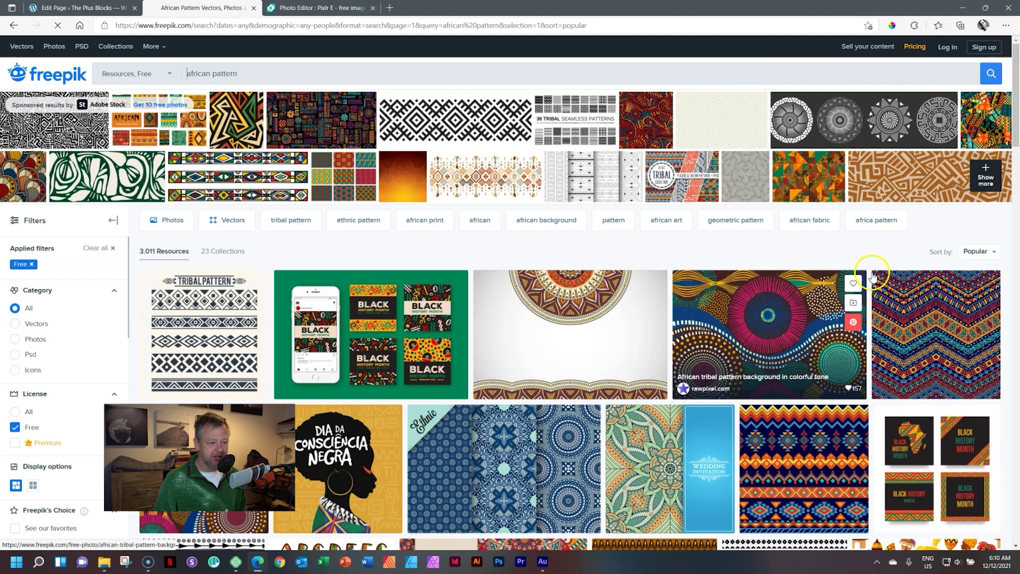
left_click_drag(1015, 122, 1015, 84)
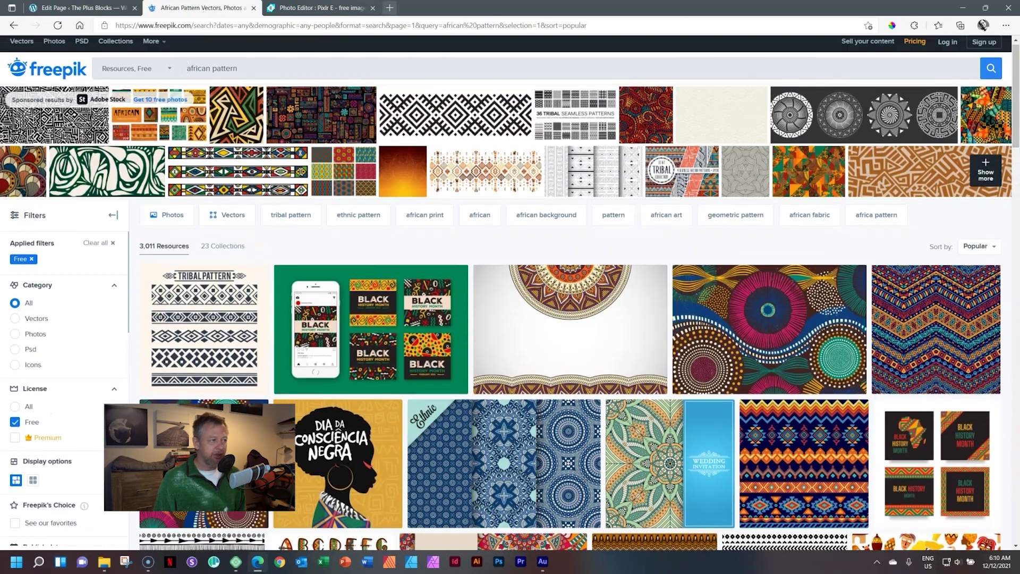
left_click(272, 7)
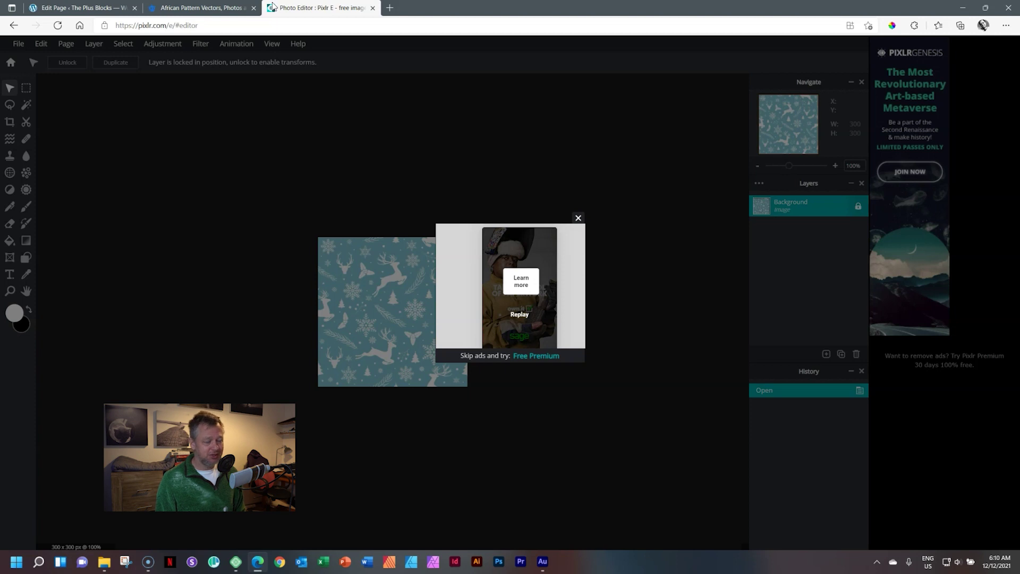
Return to the 'Edit Page' WordPress tab showing the finely tiled reindeer row.
left_click(30, 6)
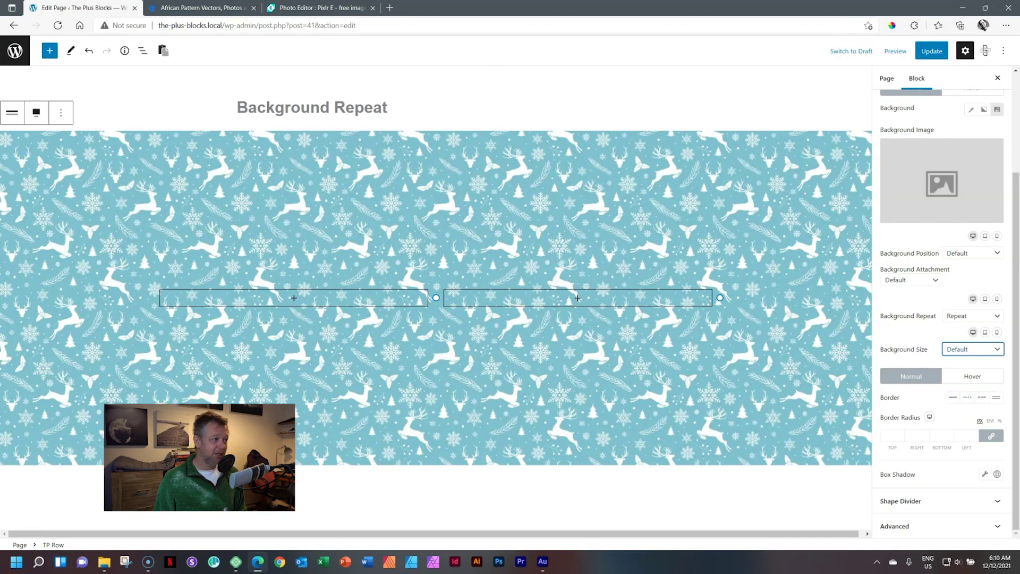